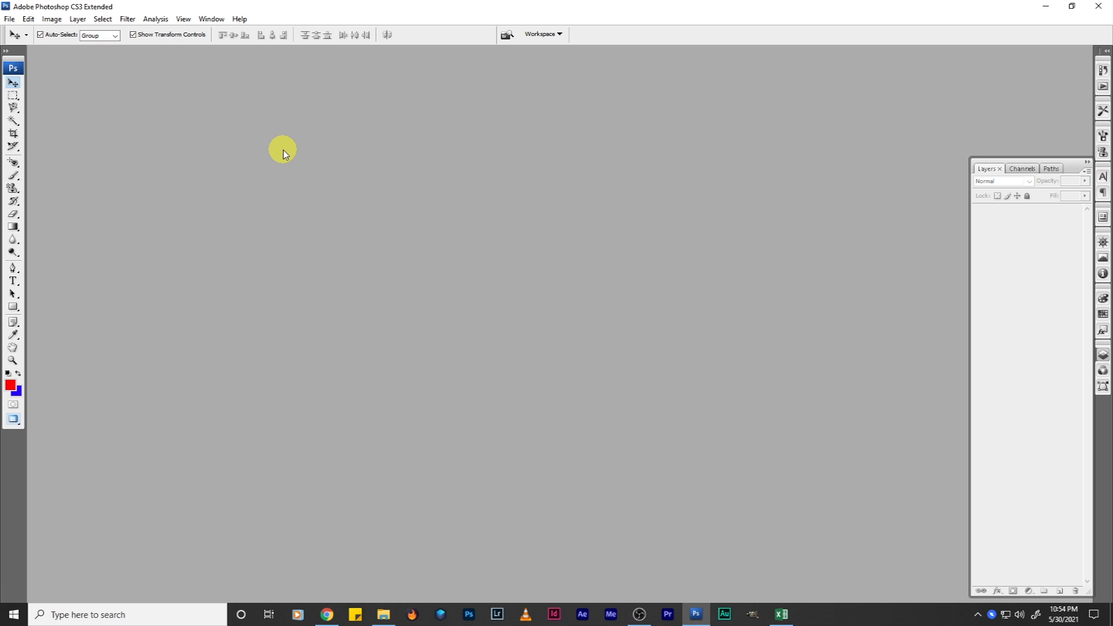
- Create a new 1600 × 1200 pixel RGB document at 300 pixels/inch with a white background
key("ctrl+n")
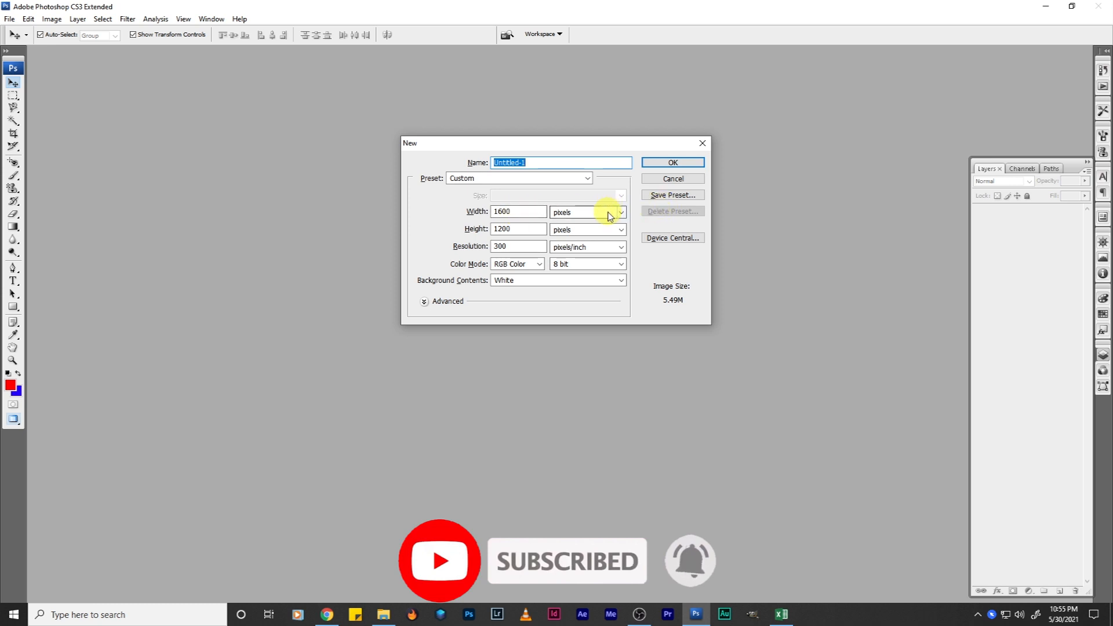
left_click(584, 213)
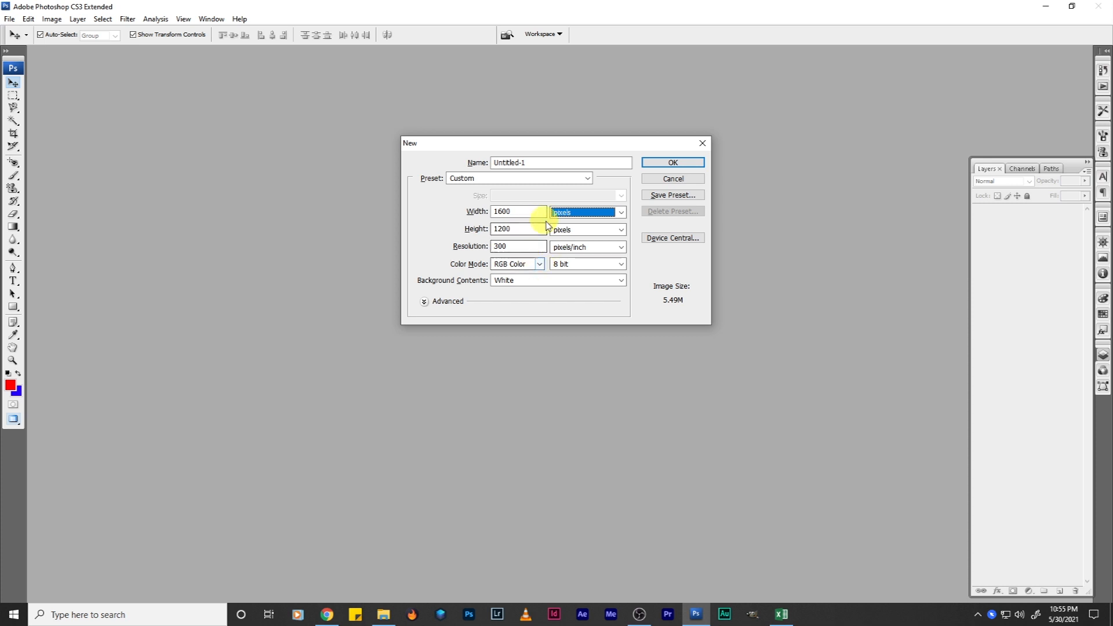
left_click(663, 163)
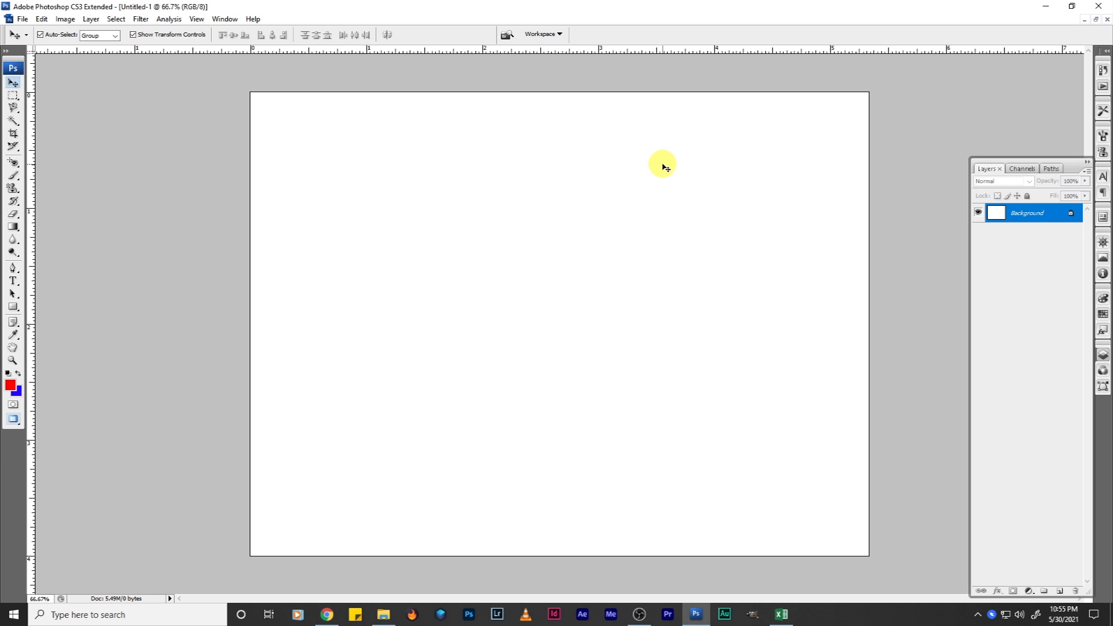
key("ctrl+0")
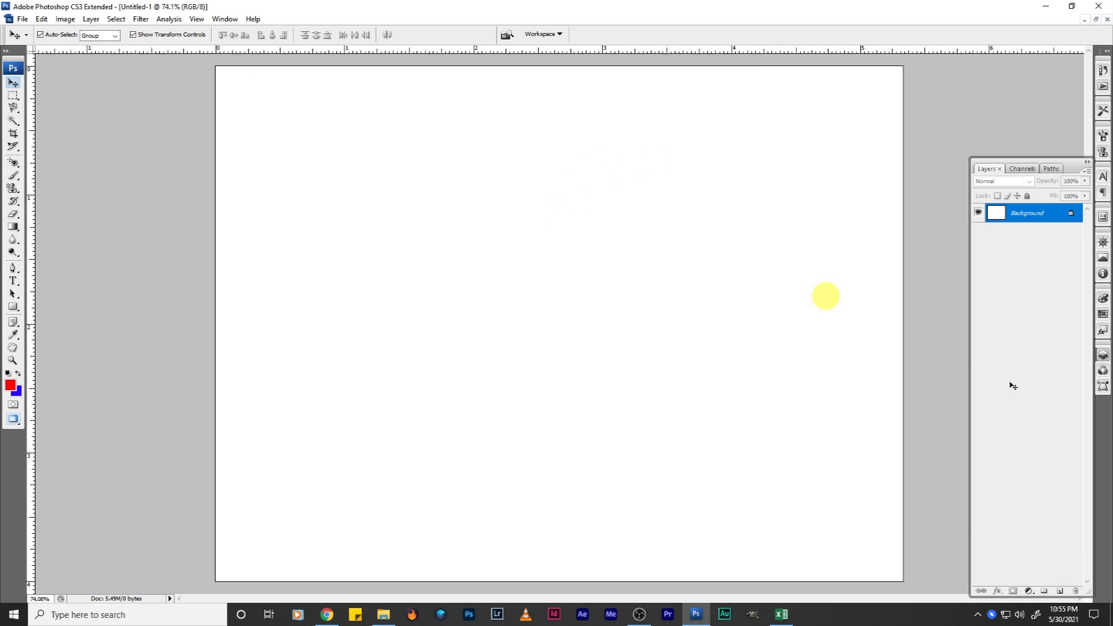
- Add a new layer and set the Gradient tool to the Orange, Yellow, Orange preset
left_click(1059, 591)
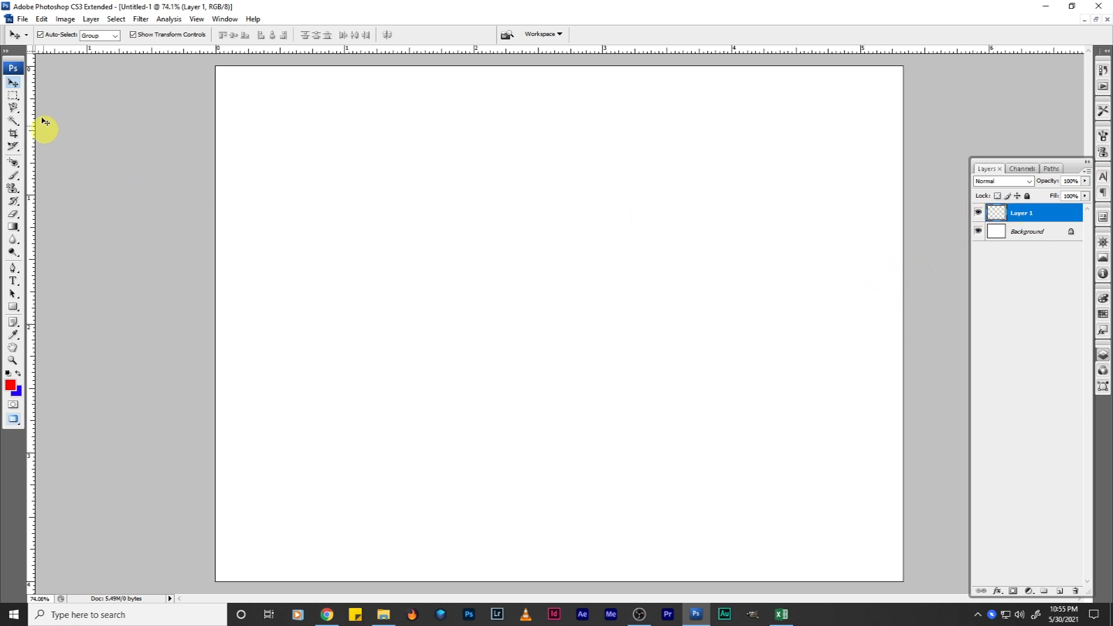
left_click(13, 228)
left_click(68, 36)
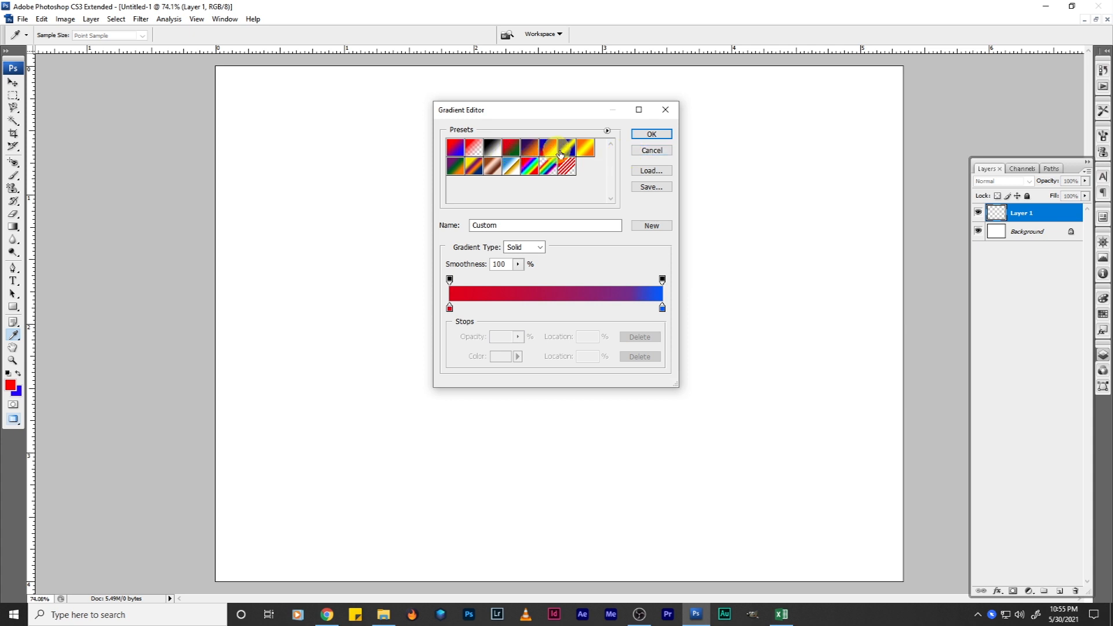
left_click(586, 149)
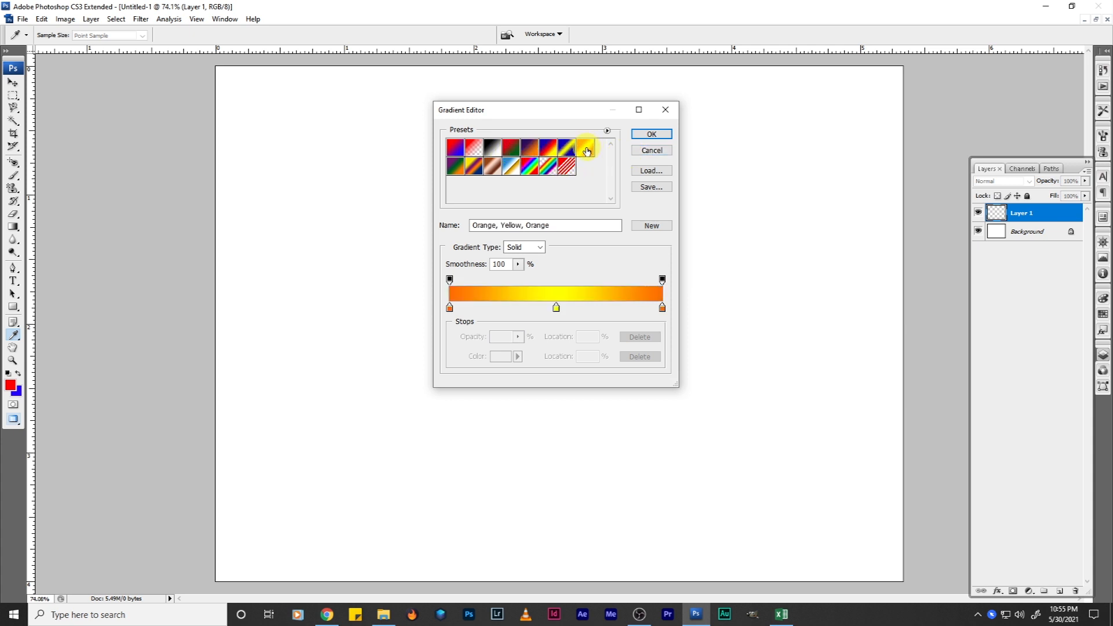
left_click(651, 134)
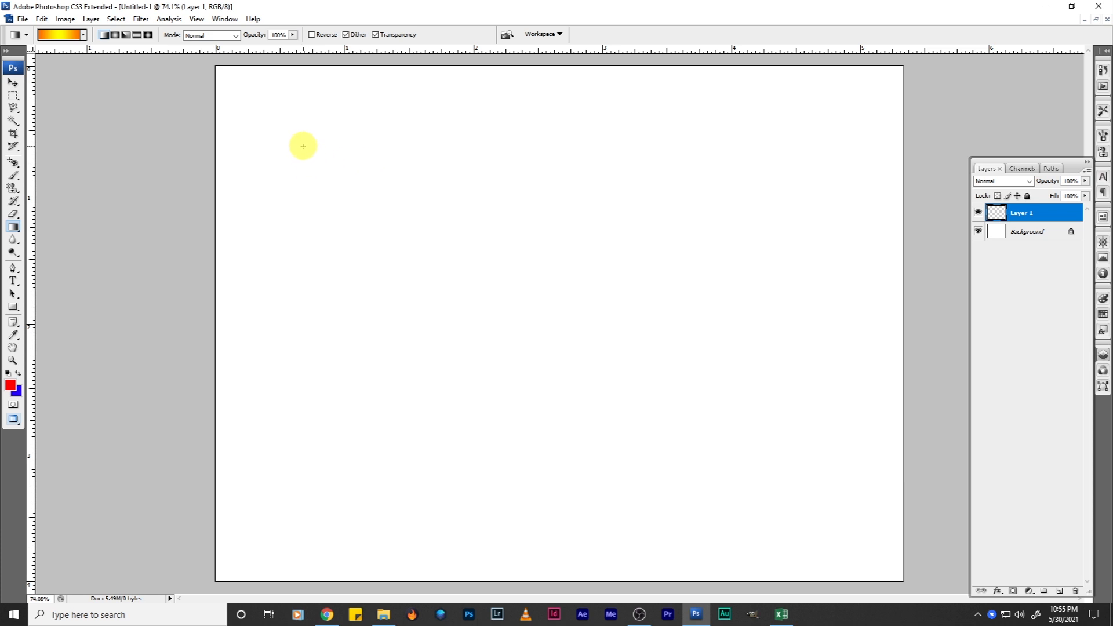
- Fill the new layer with linear gradients drawn diagonally down the canvas, trying different lengths and positions
left_click_drag(311, 147, 433, 219)
left_click_drag(646, 329, 708, 388)
left_click_drag(489, 271, 451, 250)
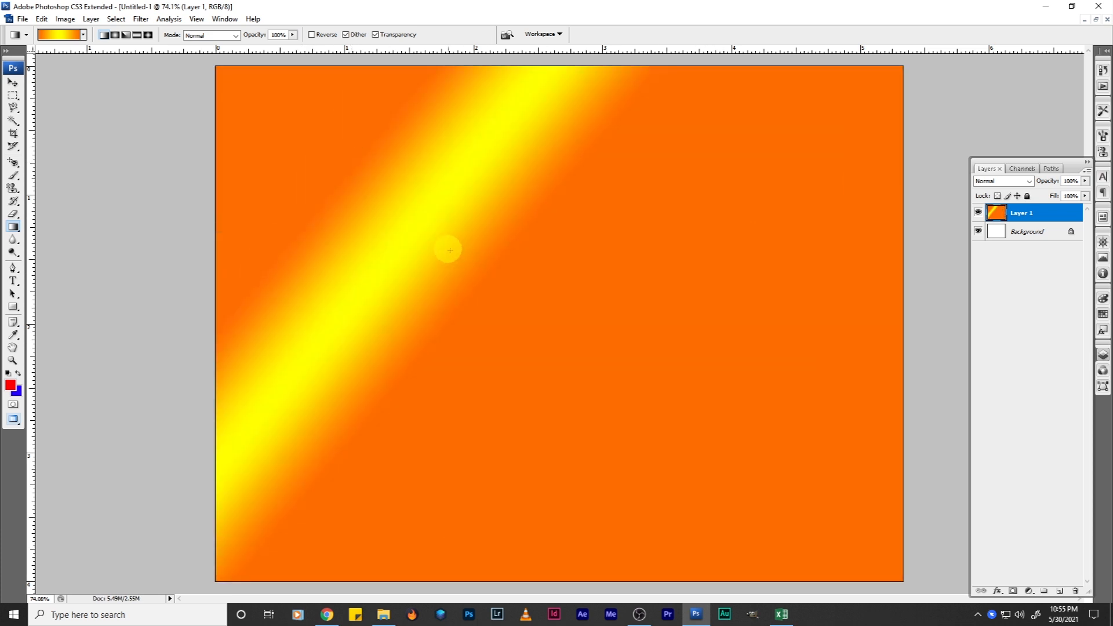
left_click_drag(656, 385, 602, 345)
left_click_drag(435, 221, 631, 400)
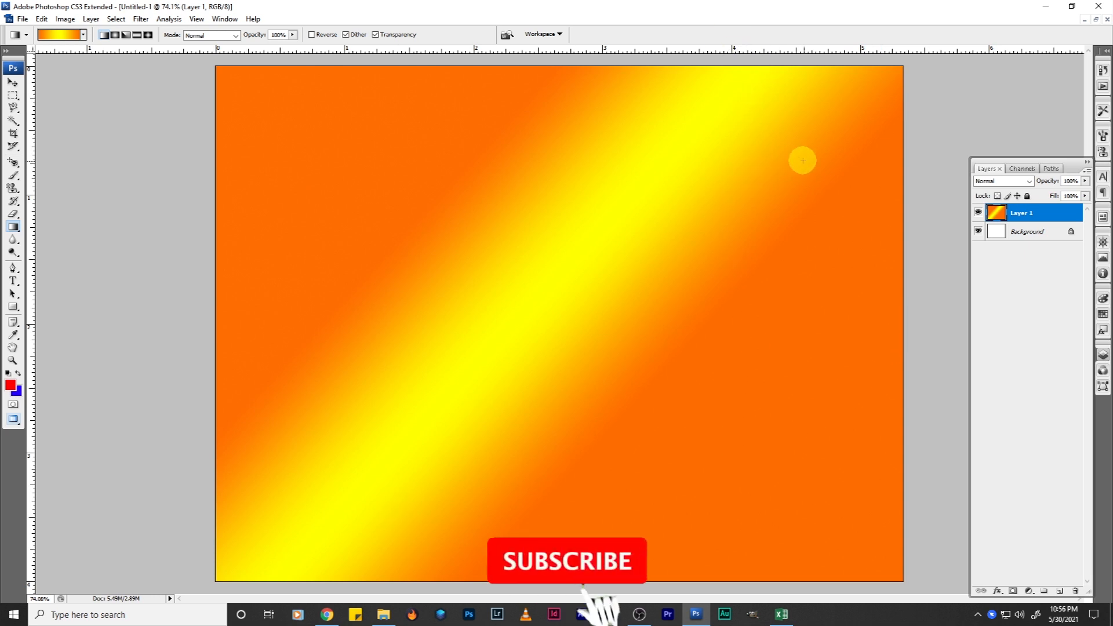
- Fill the layer with the orange-yellow gradient in radial style, trying a large and a small radius
left_click(116, 36)
left_click_drag(420, 185, 743, 434)
mouse_move(542, 304)
left_mouse_down()
mouse_move(483, 252)
mouse_move(542, 303)
left_mouse_up()
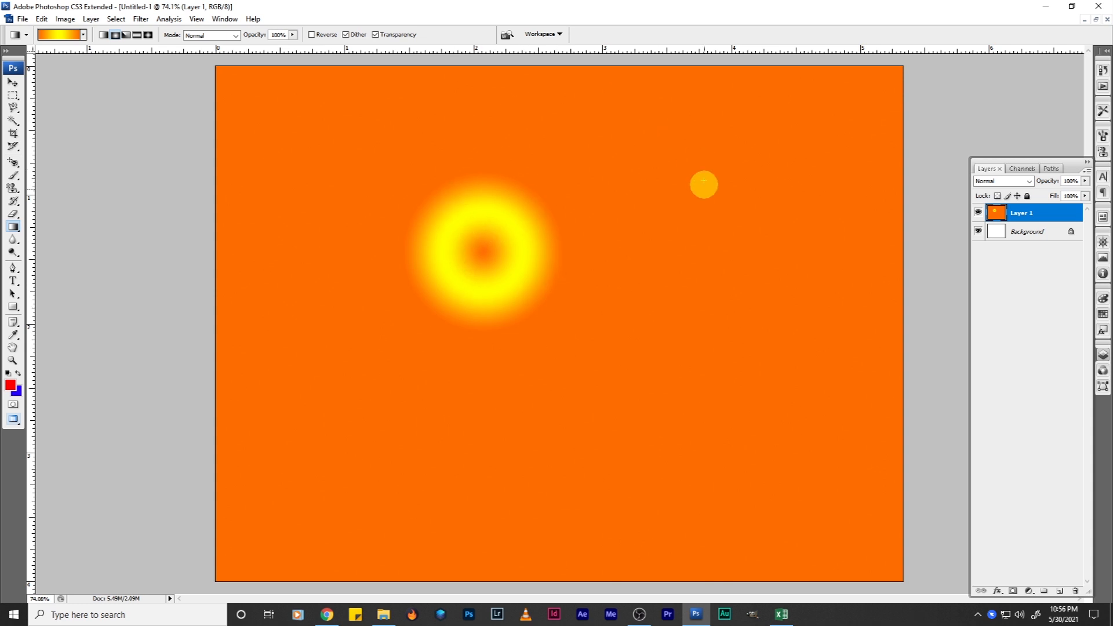
- Refill the layer with an angle-style gradient, moving its centre from the upper middle towards the canvas centre
left_click(126, 35)
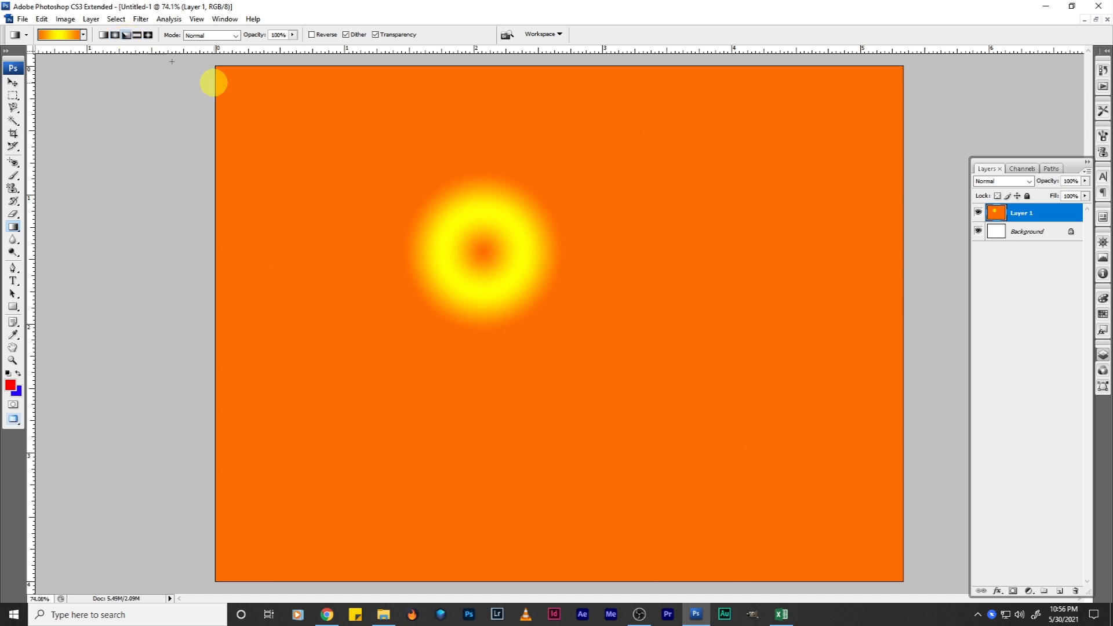
left_click_drag(461, 232, 622, 365)
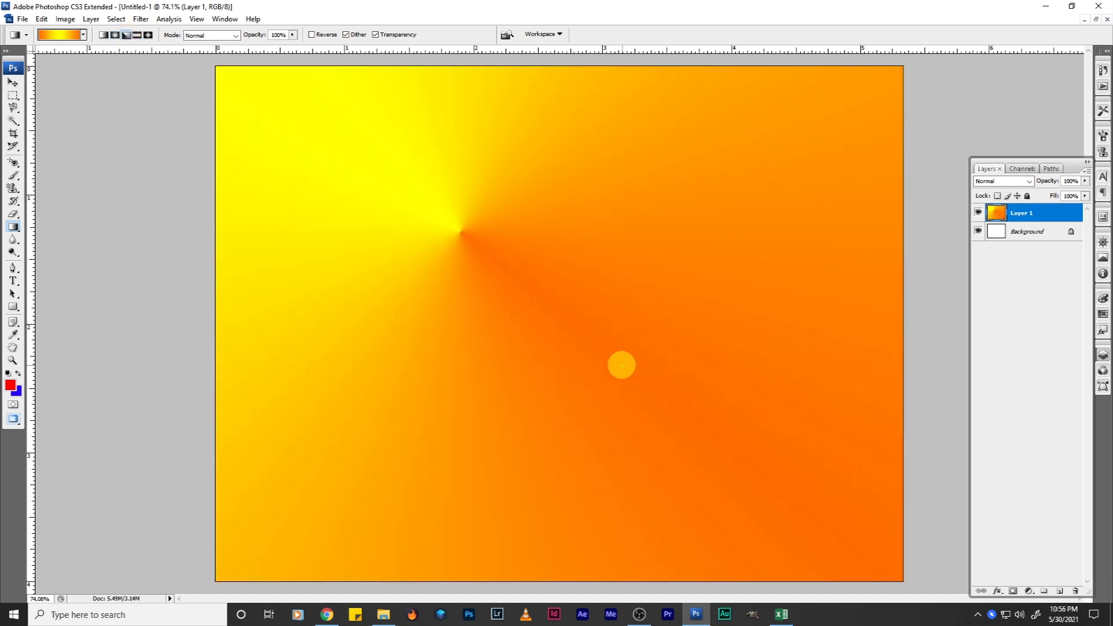
left_click_drag(606, 311, 658, 382)
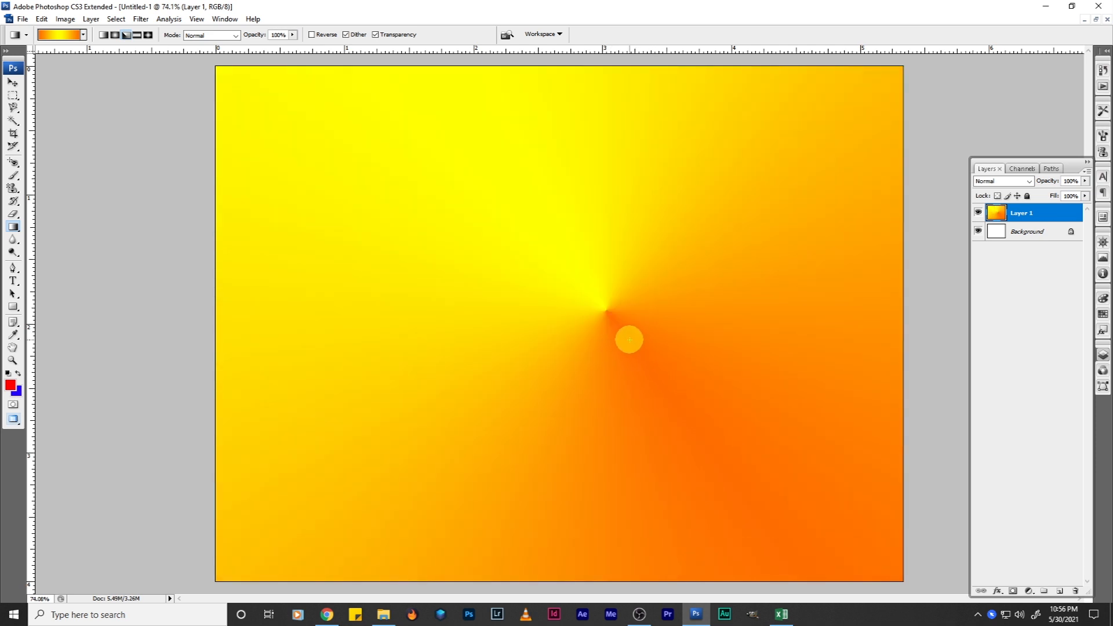
- Refill the layer with reflected-style gradients drawn diagonally, trying different band widths
left_click(138, 39)
left_click_drag(450, 251, 647, 380)
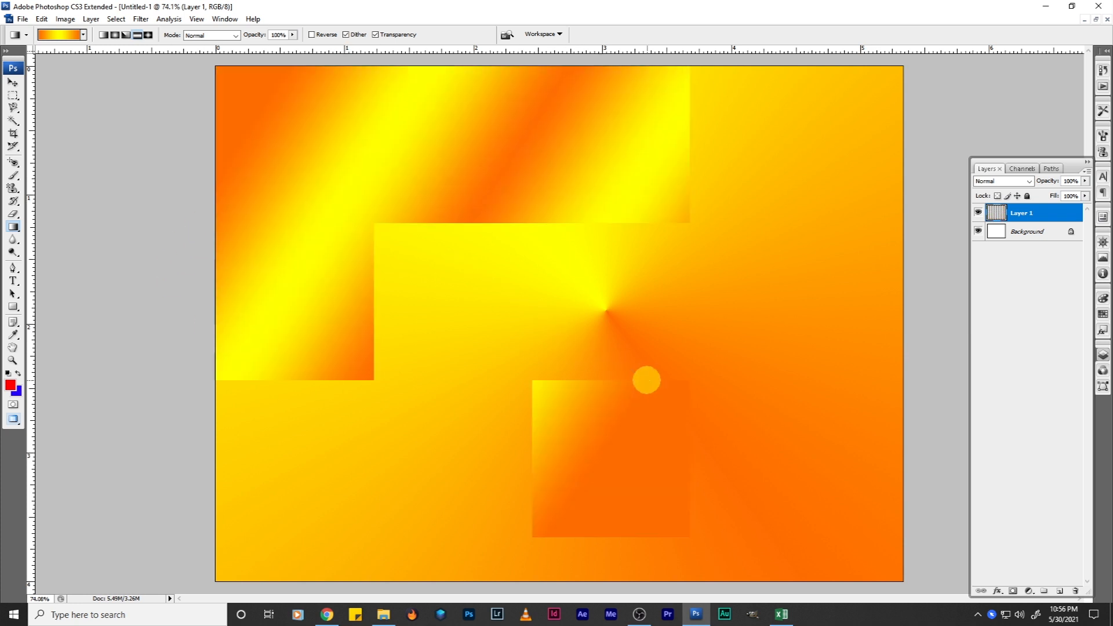
left_click_drag(554, 311, 607, 346)
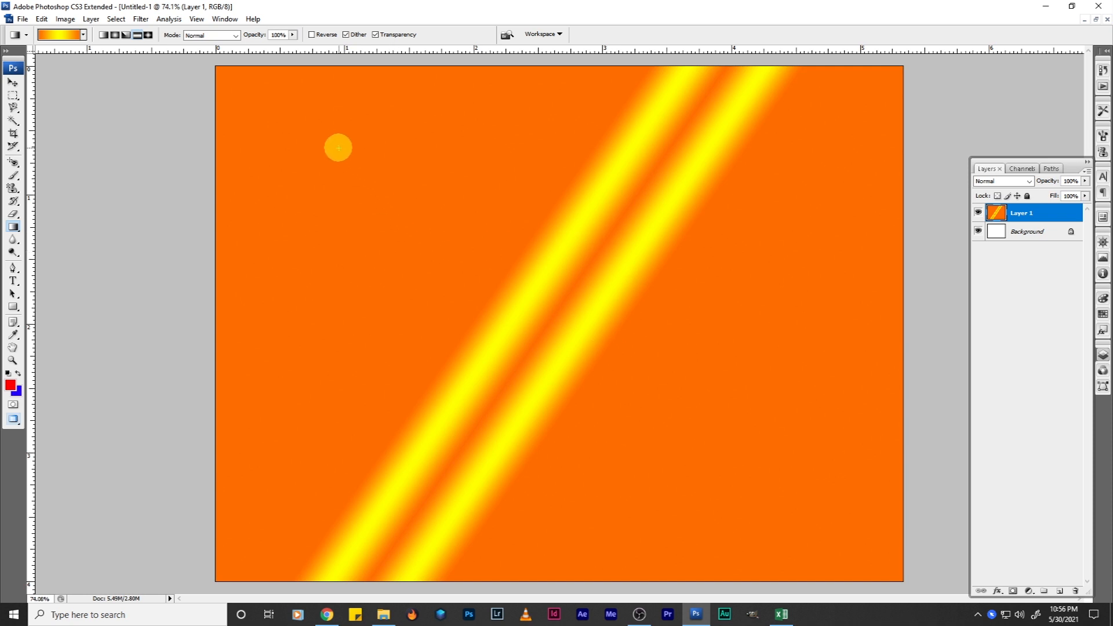
left_click_drag(805, 439, 826, 496)
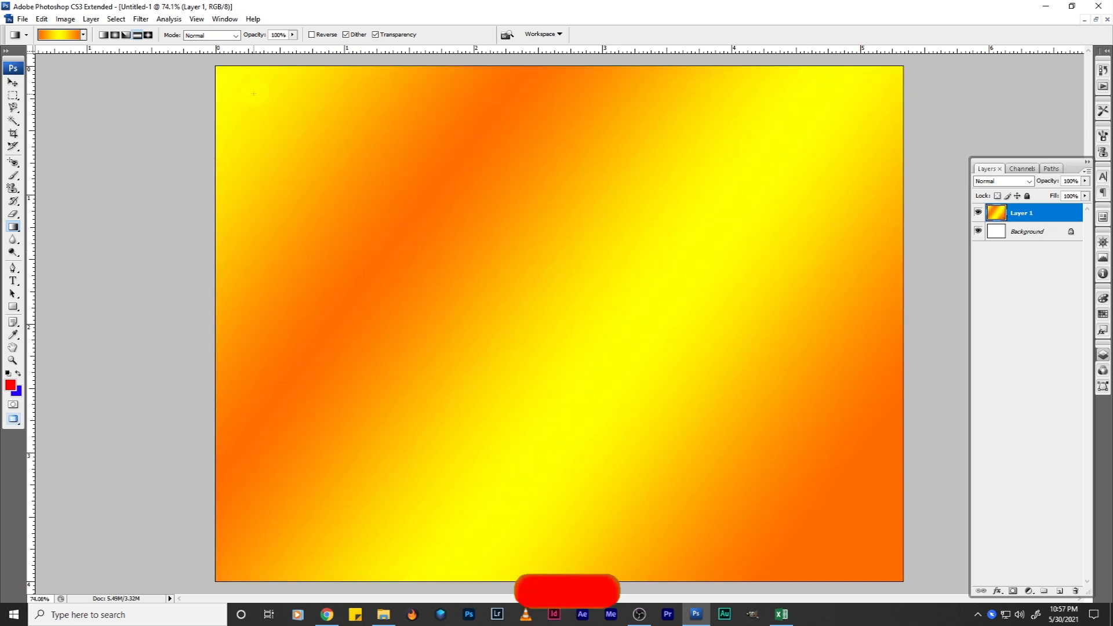
- Fill the layer with small diamond-style gradients near the canvas centre and undo the last one
left_click(149, 36)
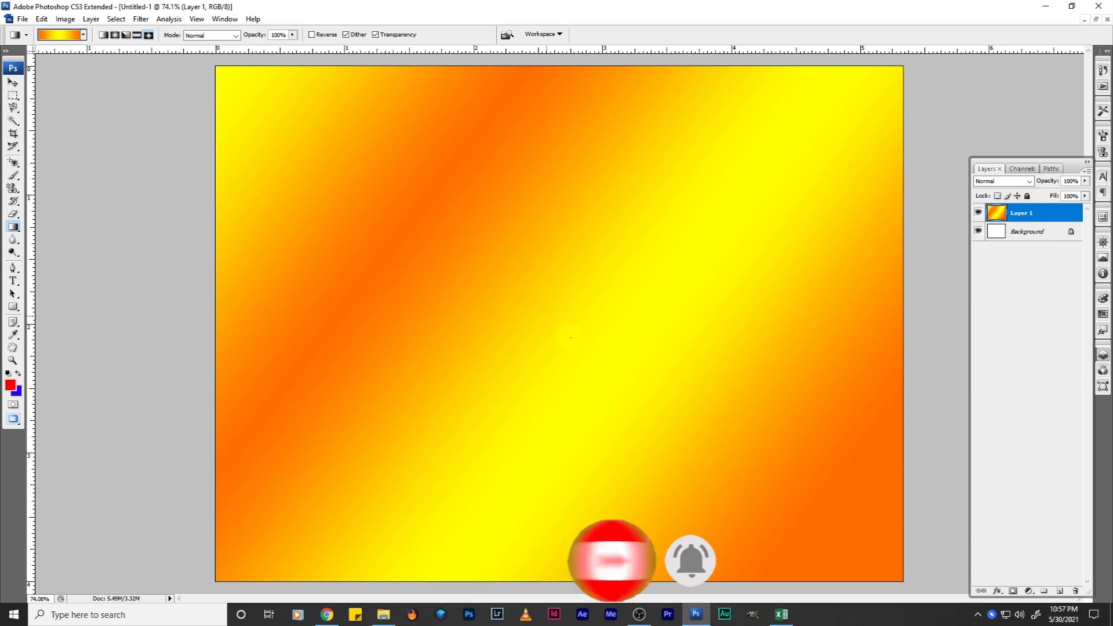
left_click_drag(554, 322, 567, 334)
left_click_drag(490, 284, 600, 367)
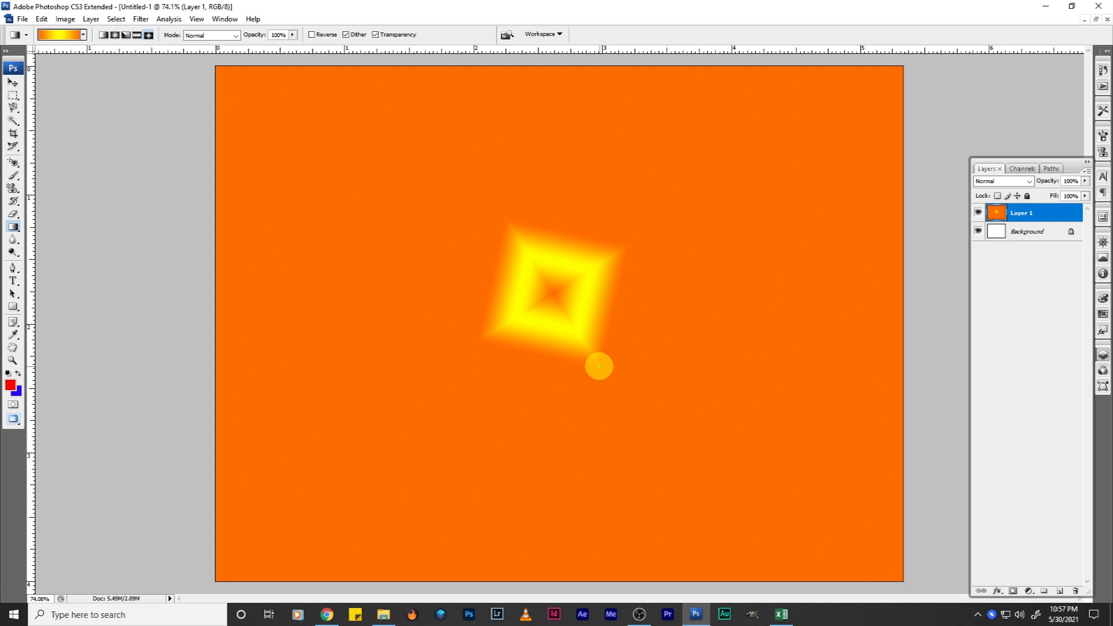
key("ctrl+z")
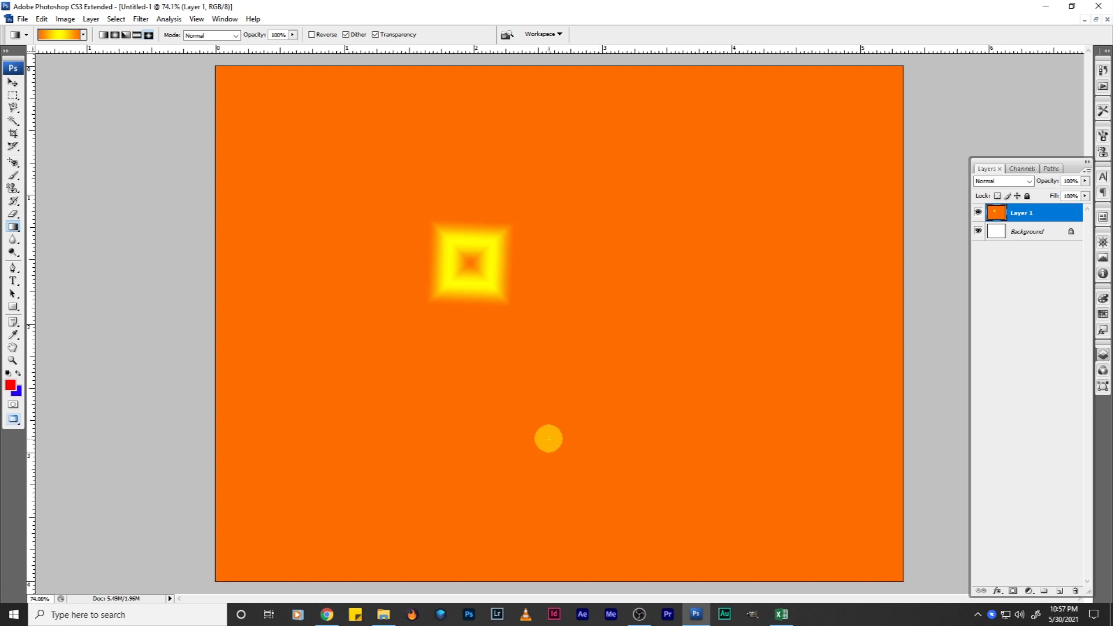
- Keep the gradient mode at Normal and draw a Foreground to Transparent diamond gradient diagonally across Layer 1 from its upper-left corner
left_click(236, 37)
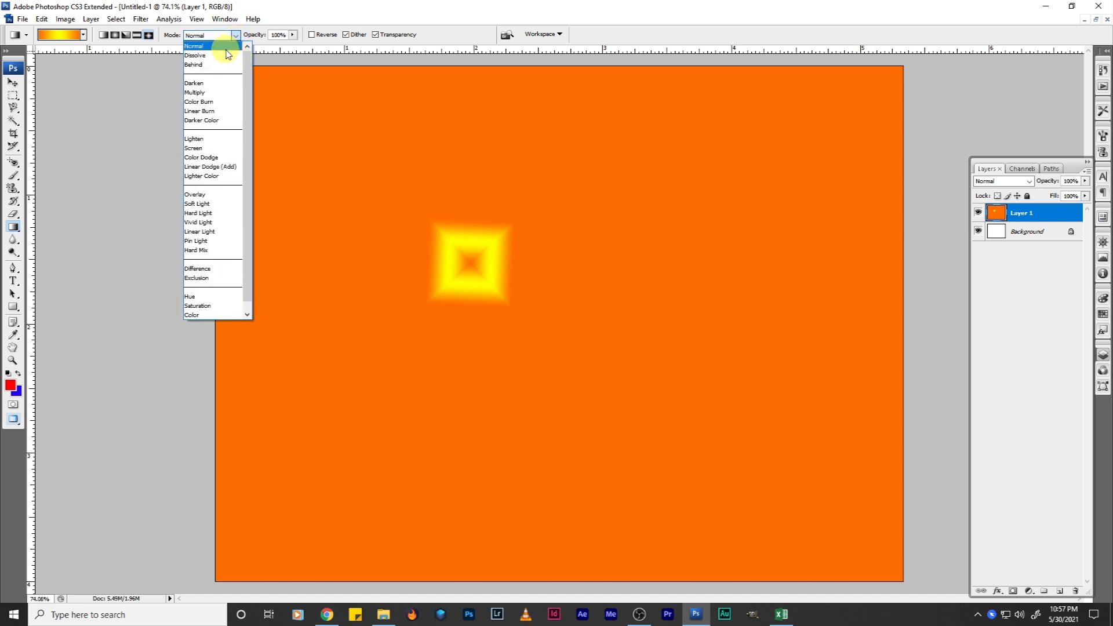
left_click(224, 47)
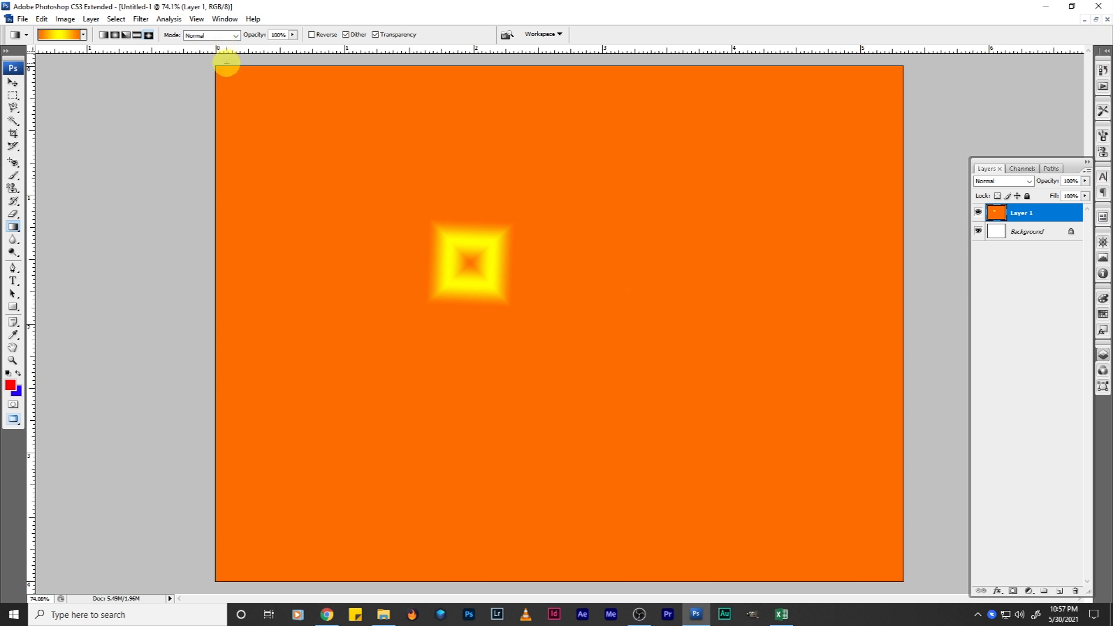
left_click(85, 36)
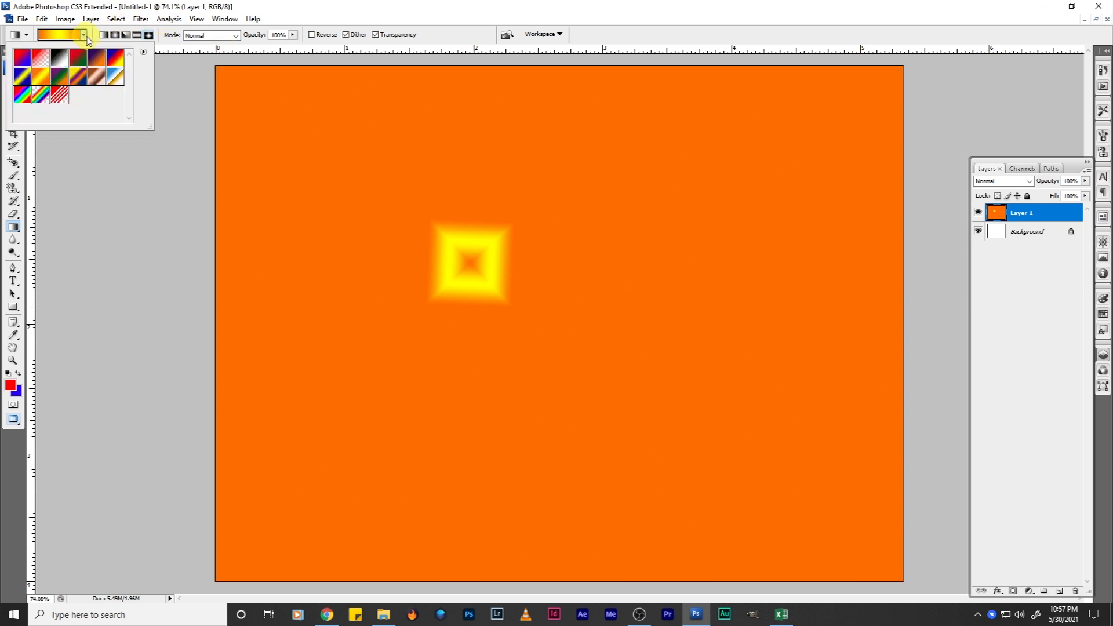
left_click(44, 68)
left_click(46, 64)
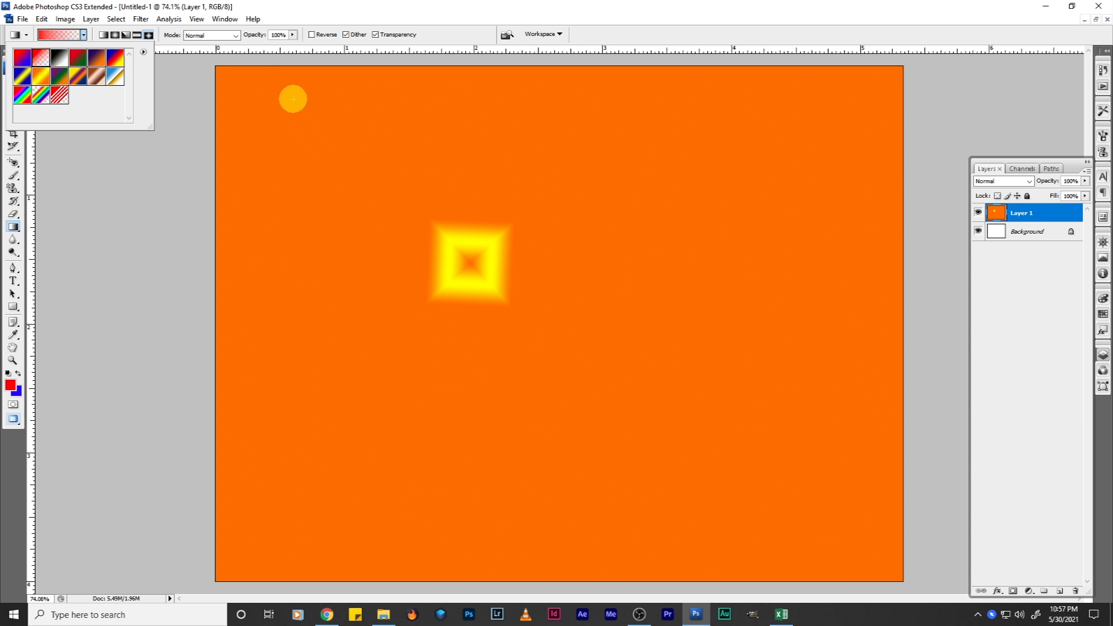
left_click_drag(261, 94, 857, 533)
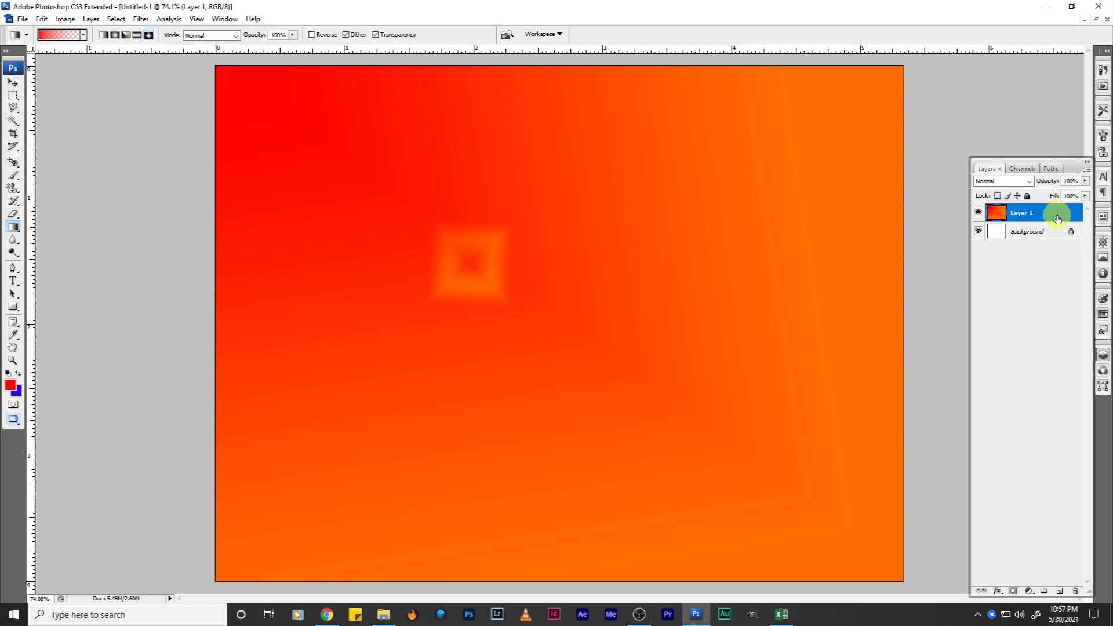
- Hide Layer 1 and draw the Foreground to Transparent diamond gradient diagonally across a new layer from its upper-left corner
left_click(980, 214)
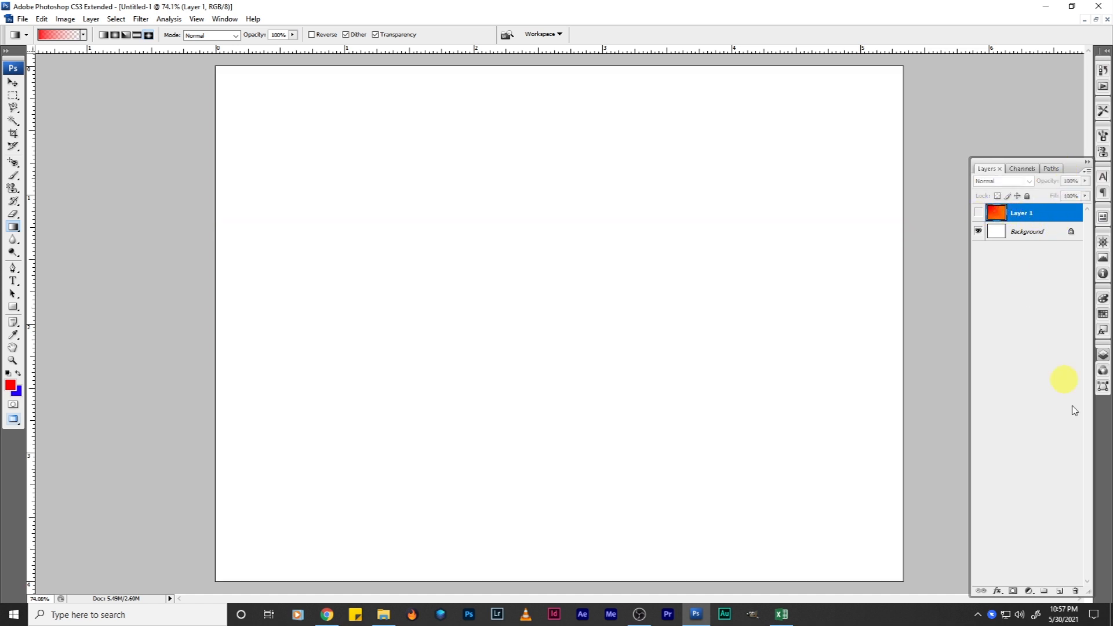
left_click(1059, 591)
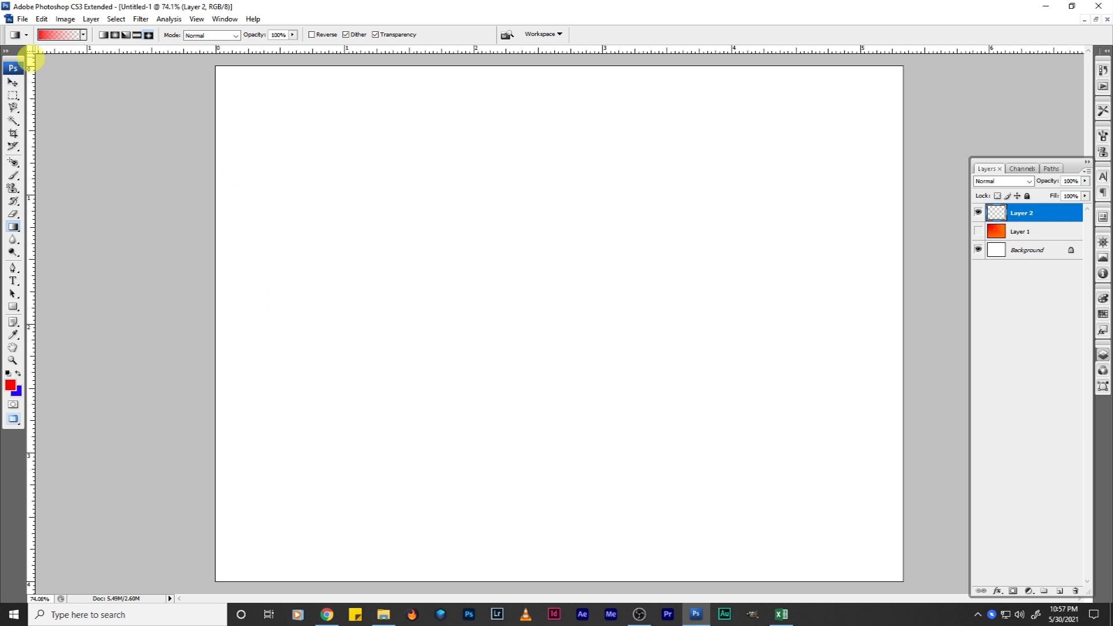
left_click(84, 35)
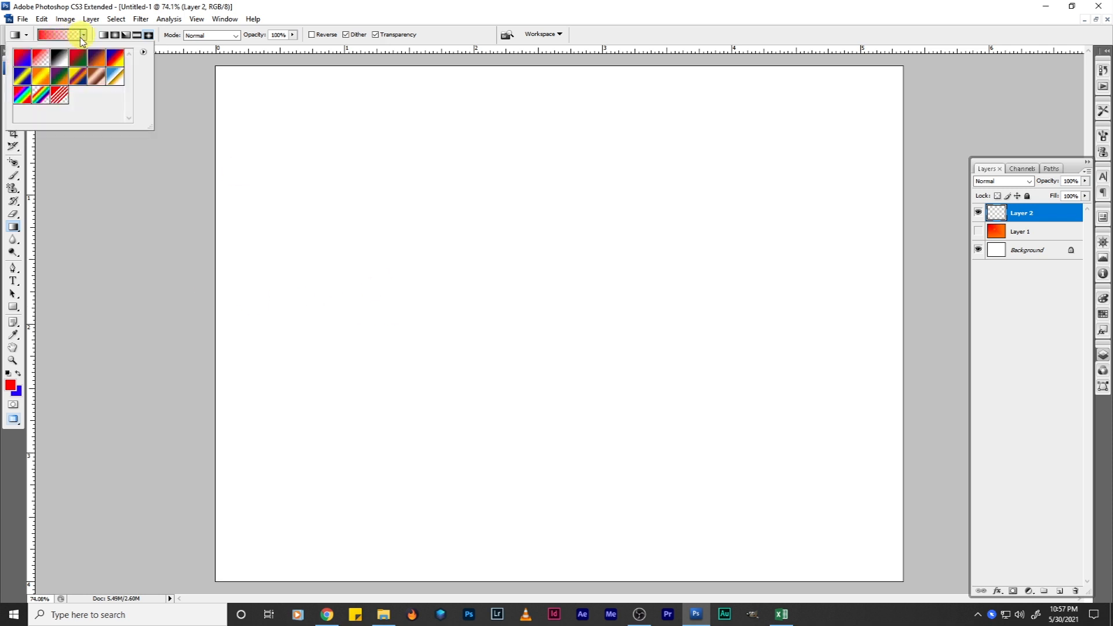
left_click(43, 38)
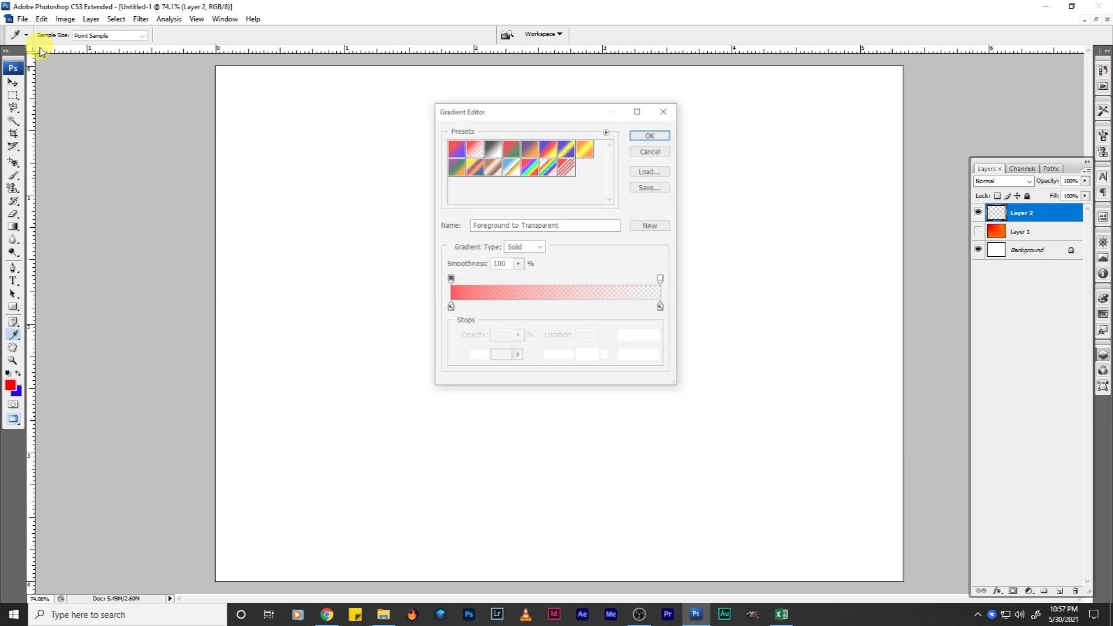
left_click(665, 109)
left_click_drag(265, 110, 838, 534)
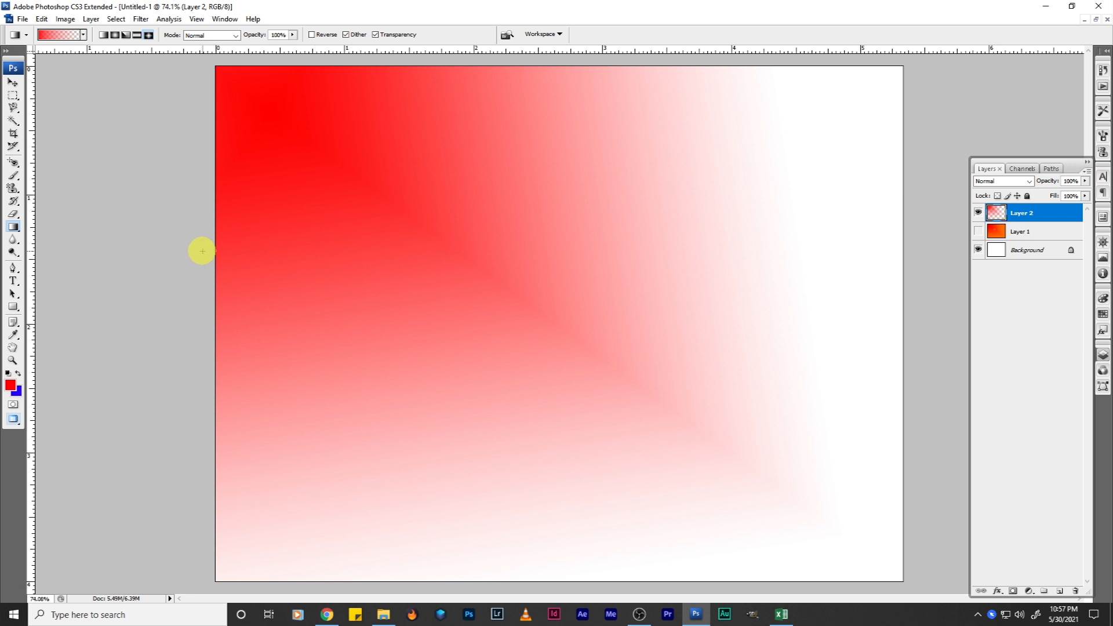
- Make Layer 1 visible again beneath the transparent red gradient layer
left_click(85, 35)
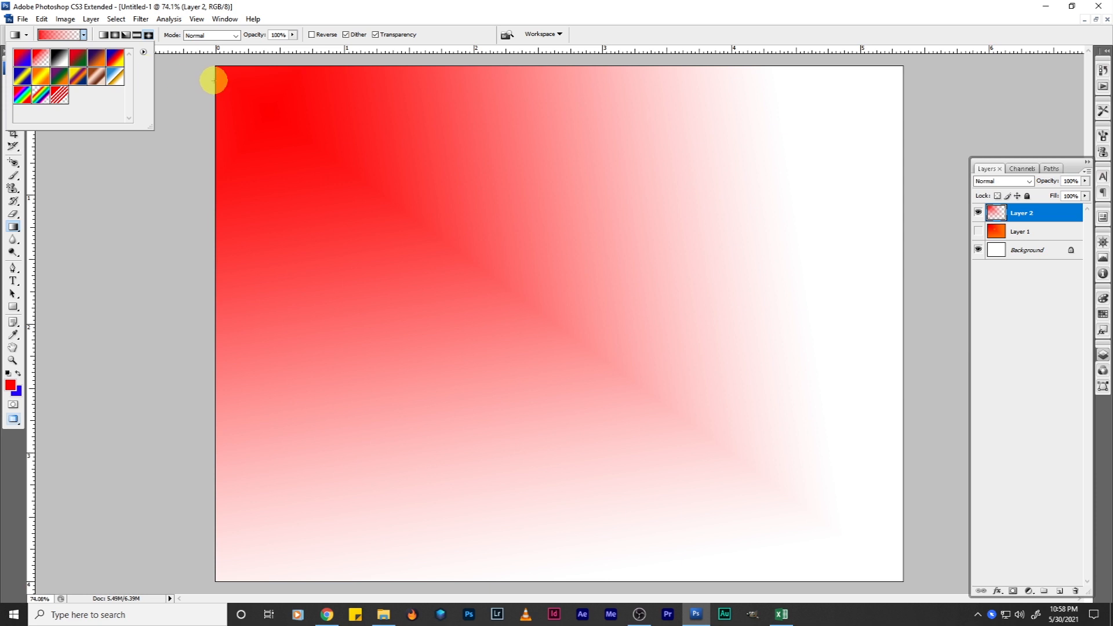
left_click(979, 234)
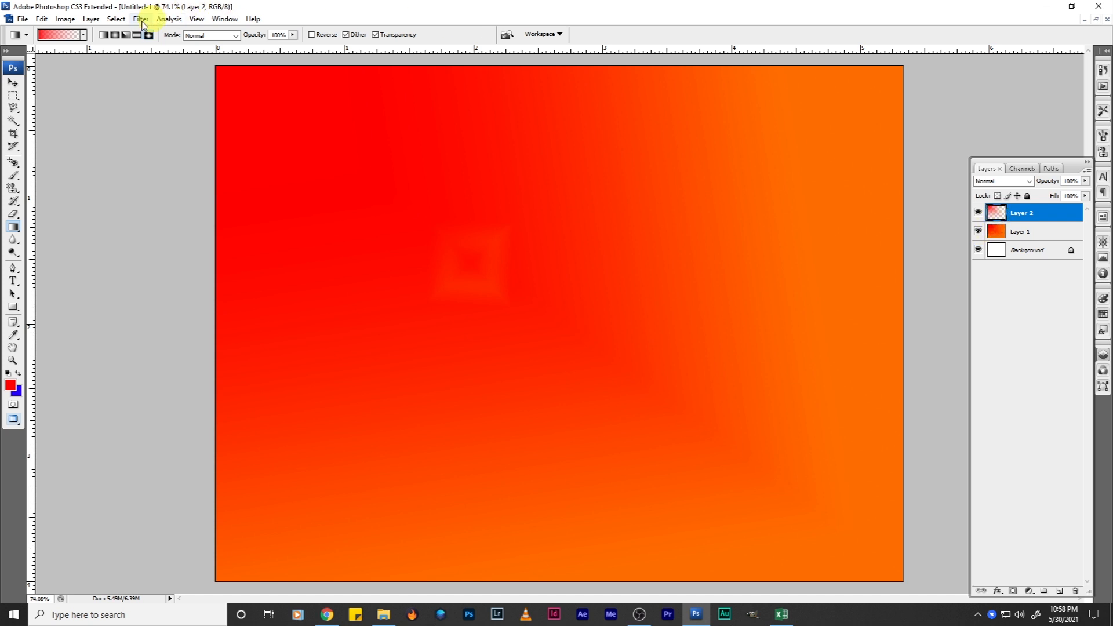
- Load the Red, Green preset for editing and set its end colour stop to bright green 01d63d
left_click(61, 38)
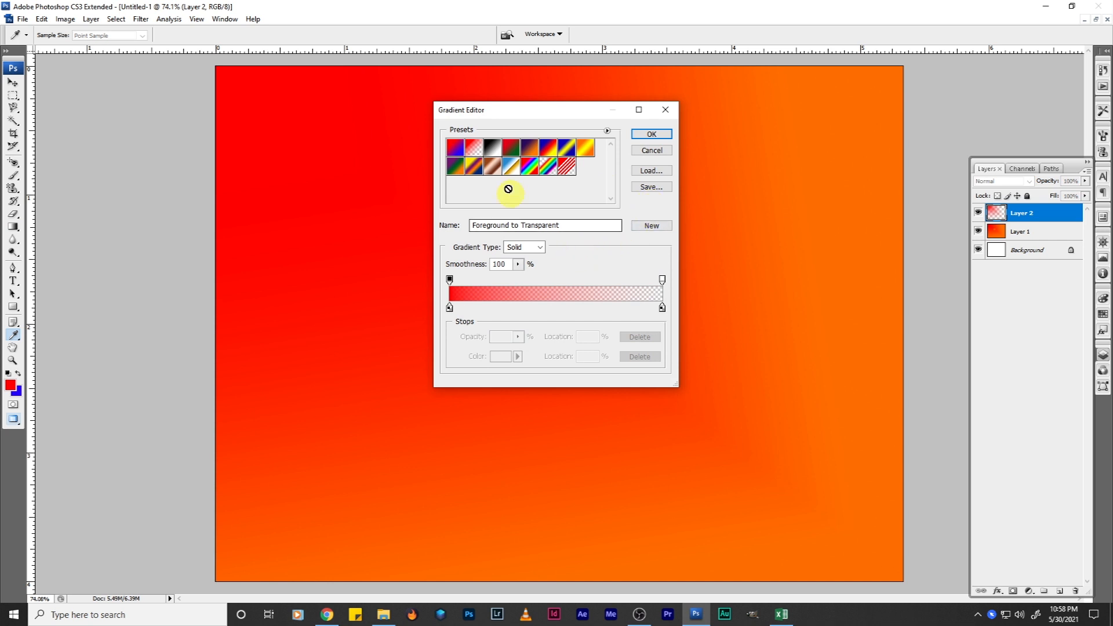
left_click(509, 153)
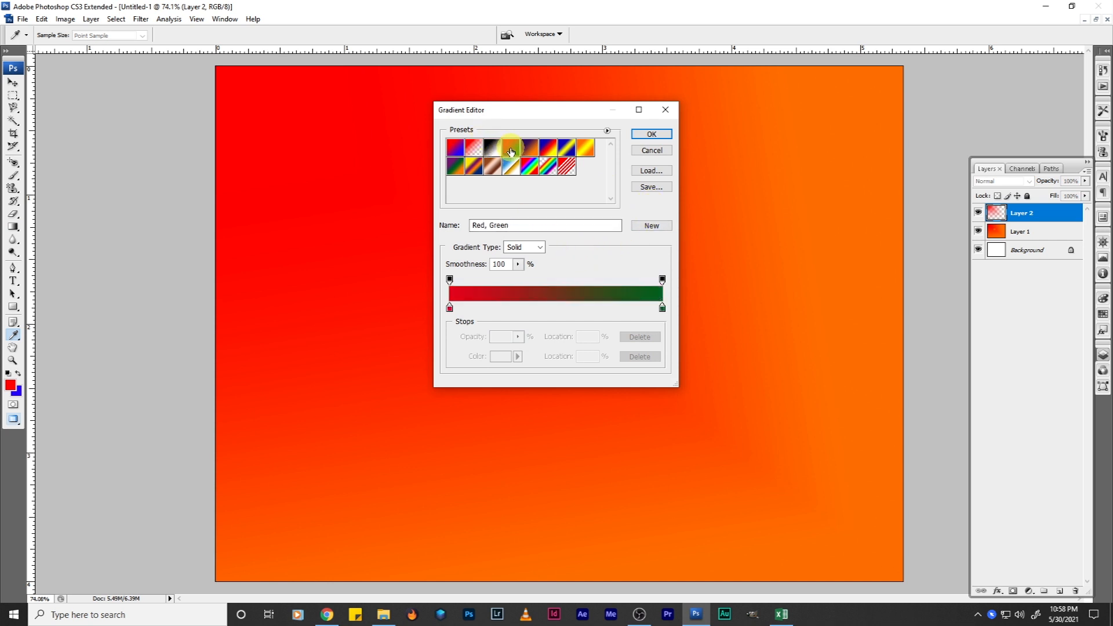
left_click(663, 308)
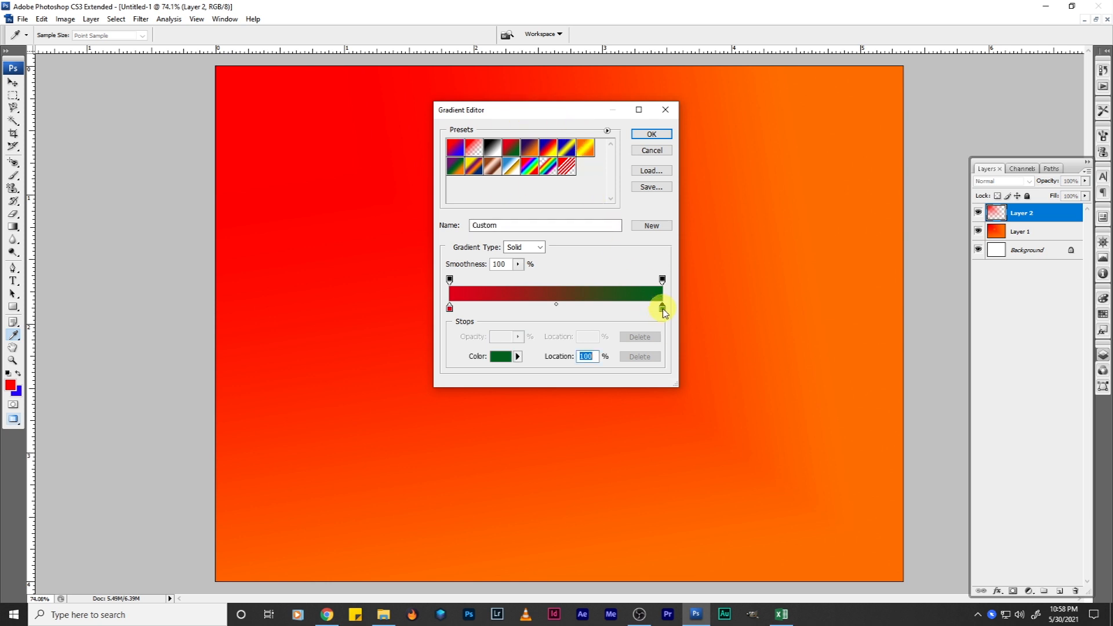
left_click(505, 360)
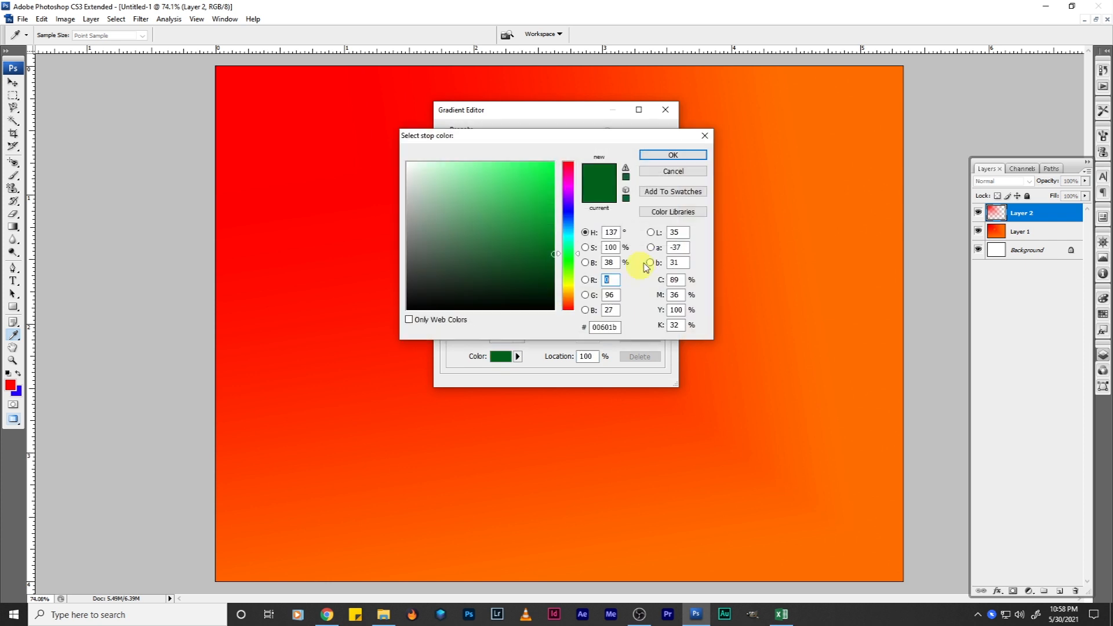
mouse_move(554, 181)
left_mouse_down()
mouse_move(539, 186)
mouse_move(554, 185)
left_mouse_up()
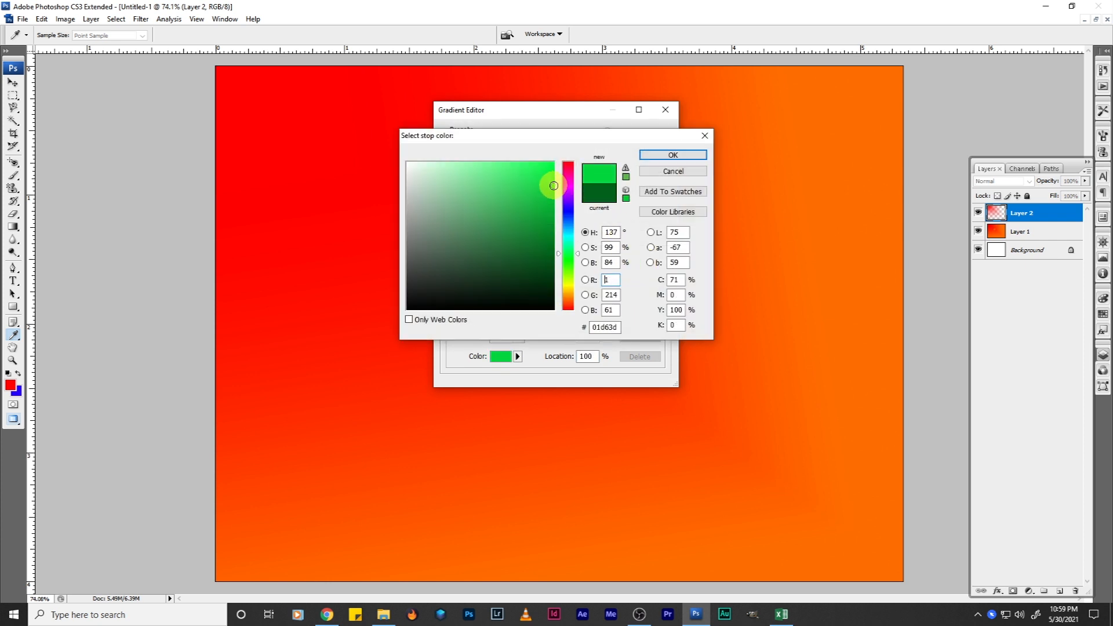
left_click(671, 155)
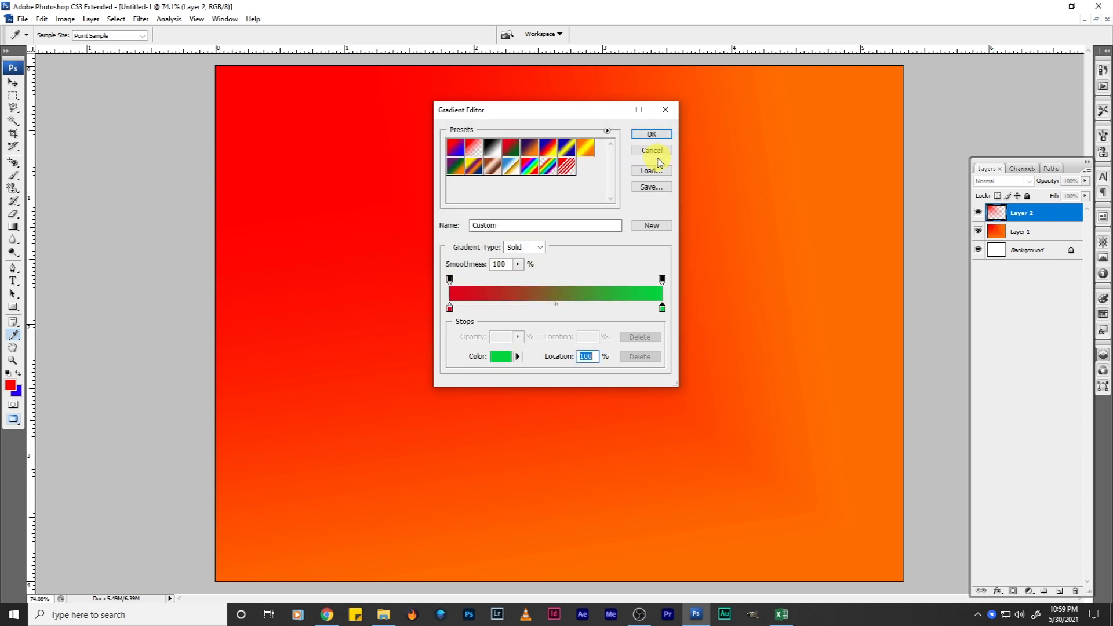
- Recolour the gradient's starting stop to bright sky blue and accept the custom blue-to-green gradient
left_click(451, 309)
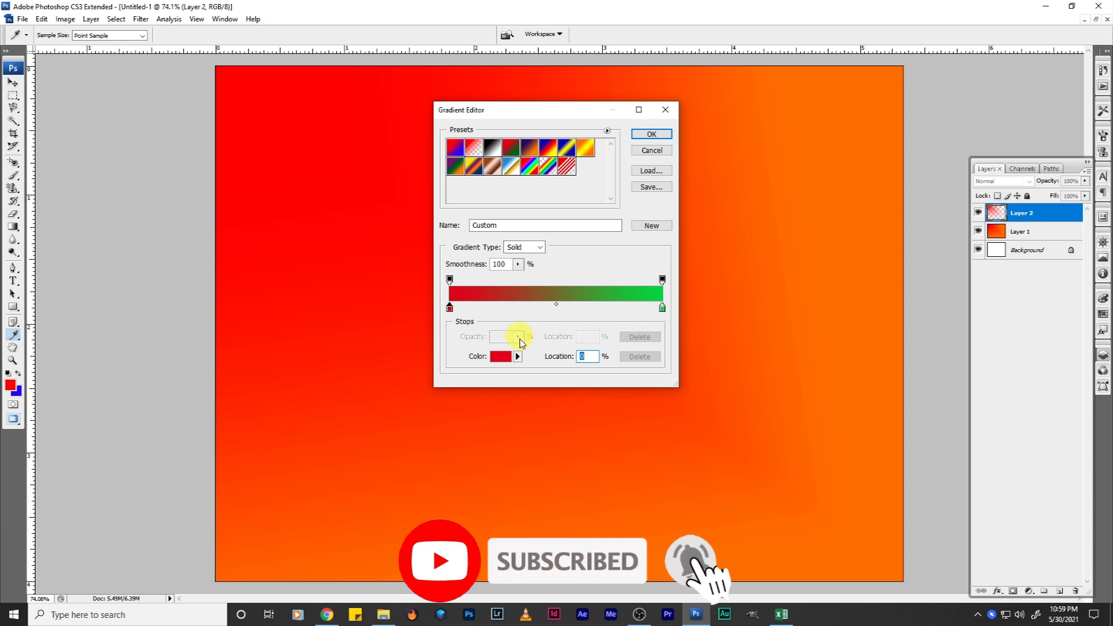
left_click(497, 358)
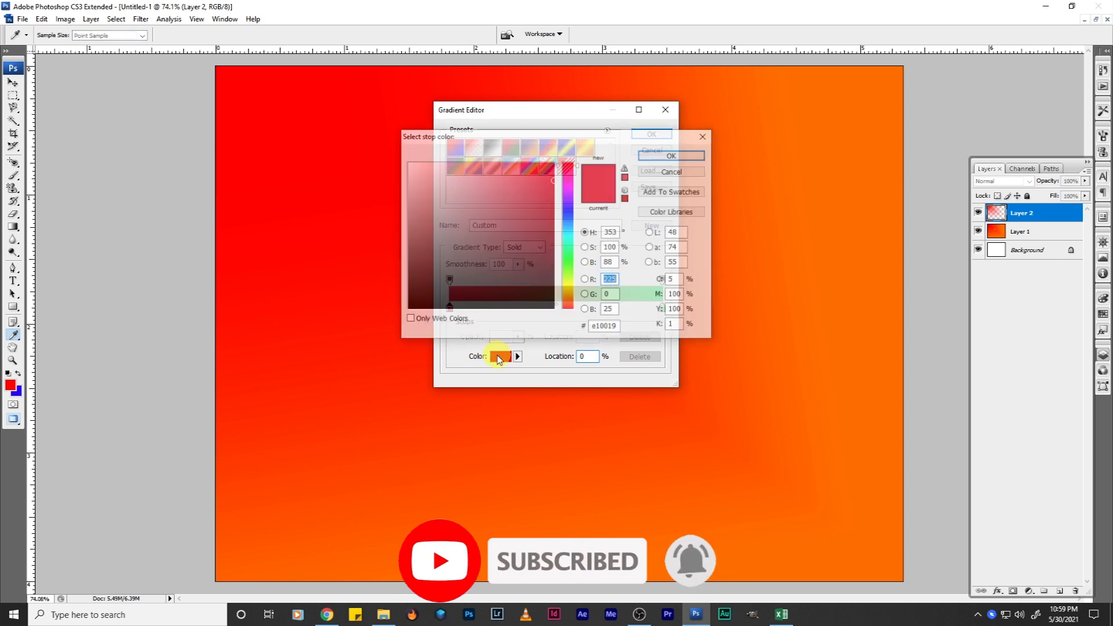
left_click(567, 232)
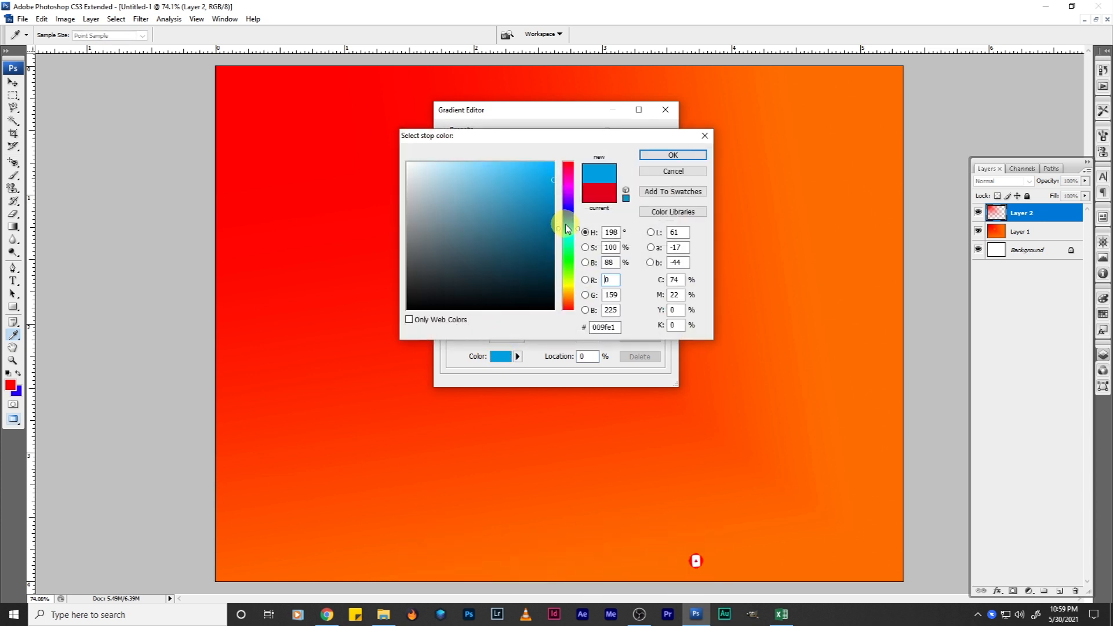
left_click(550, 168)
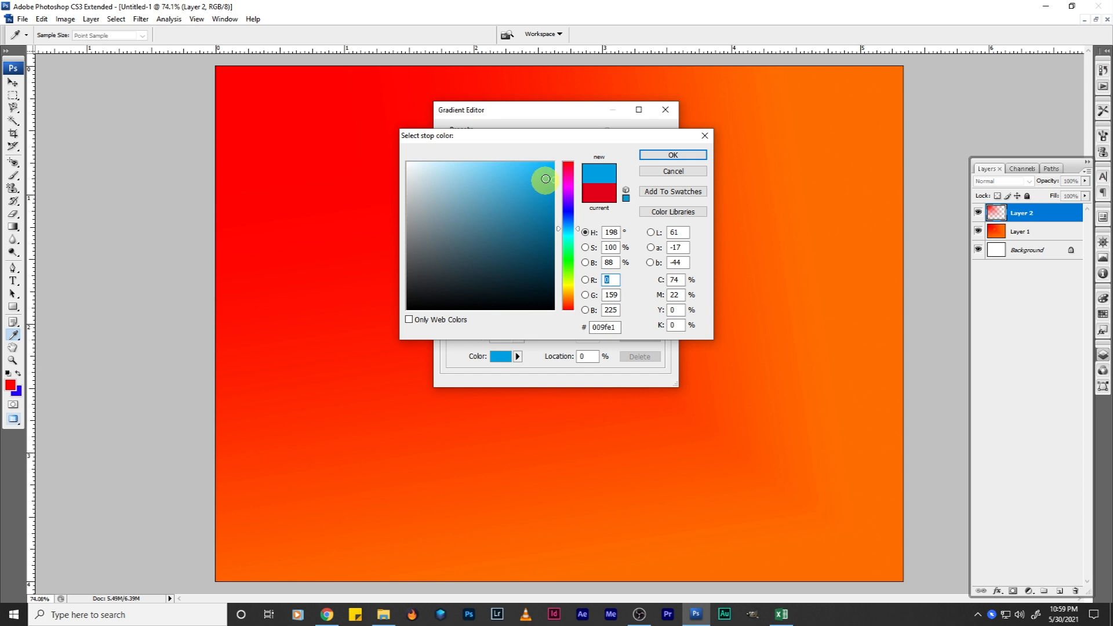
left_click(657, 156)
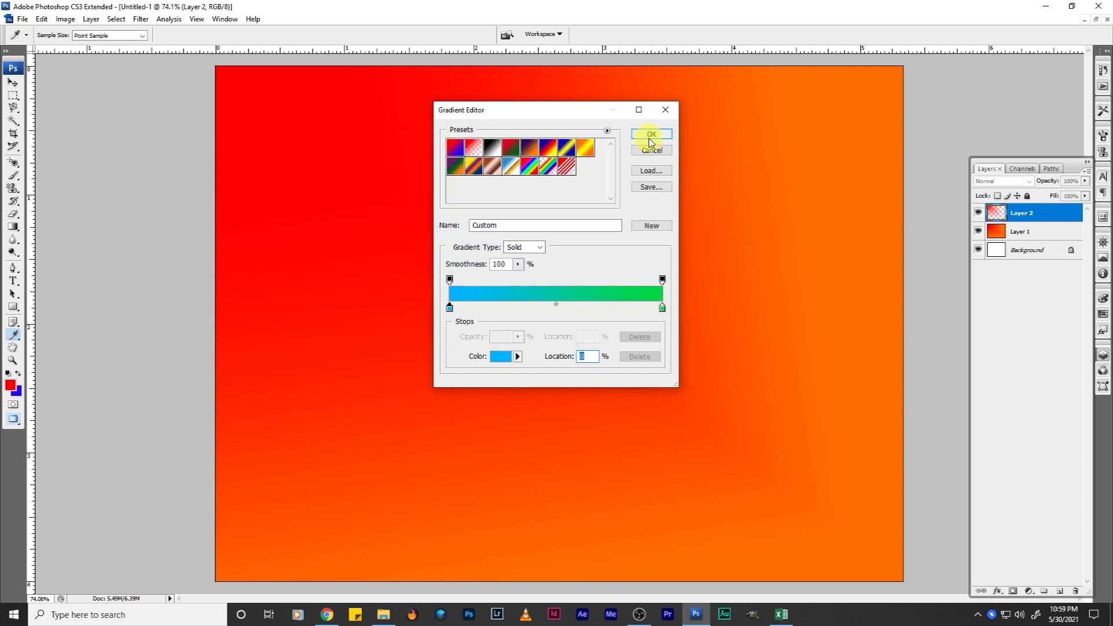
left_click(651, 135)
- Fill Layer 2 with the blue-to-green diamond gradient from the canvas centre, and refill it with a diagonal linear gradient from the upper-left
left_click_drag(554, 346, 819, 544)
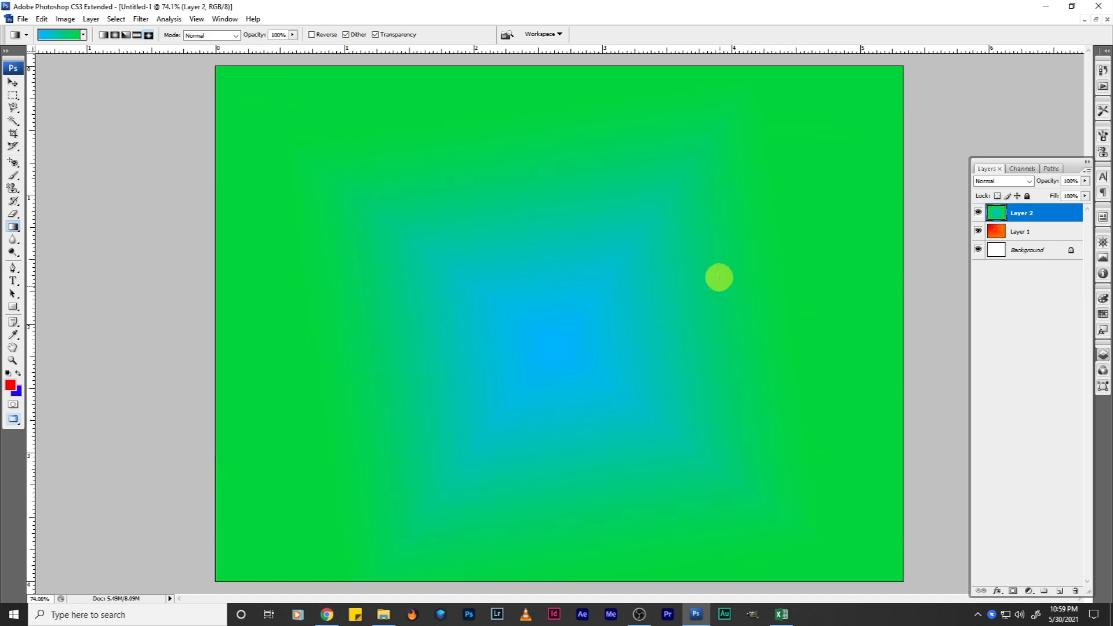
left_click(104, 36)
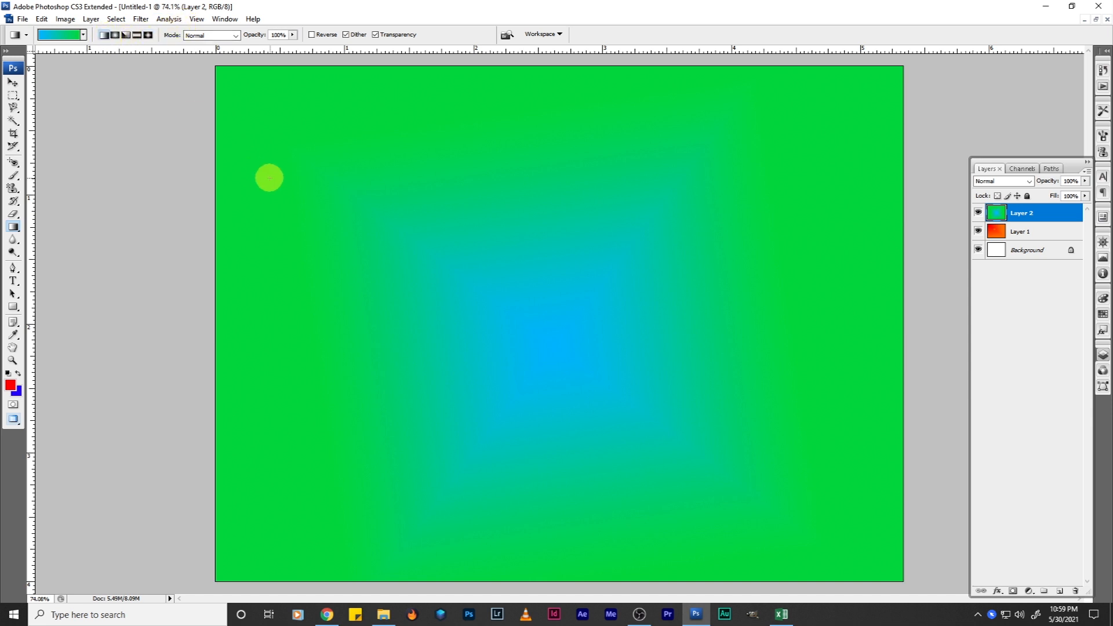
left_click_drag(255, 93, 865, 543)
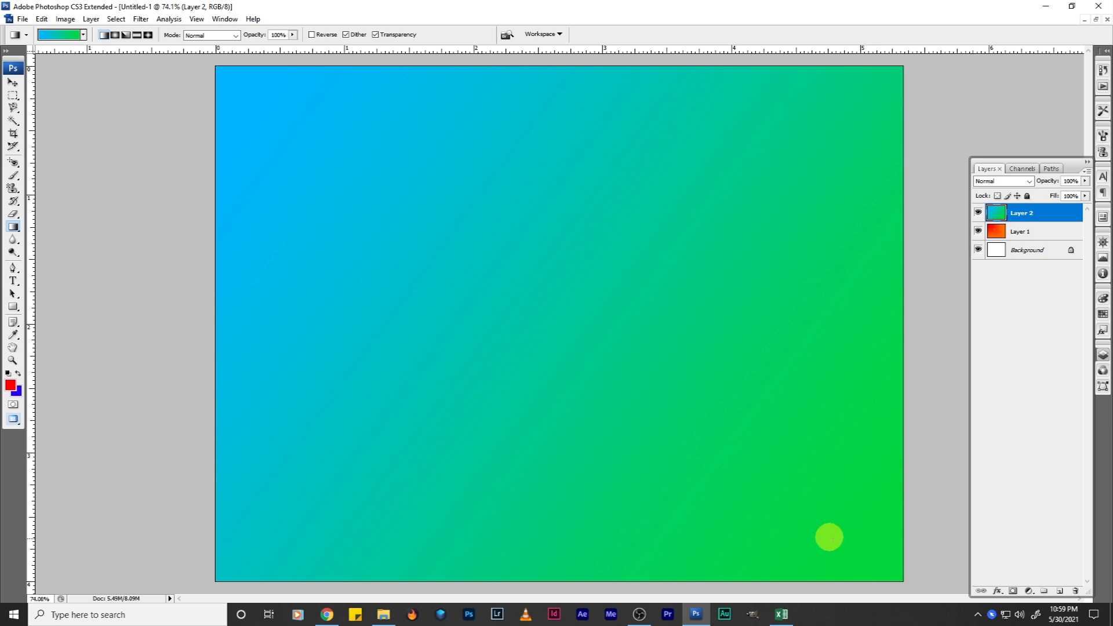
- Move the colour midpoint of the blue-to-green gradient to 13% and accept the edited gradient
left_click(71, 37)
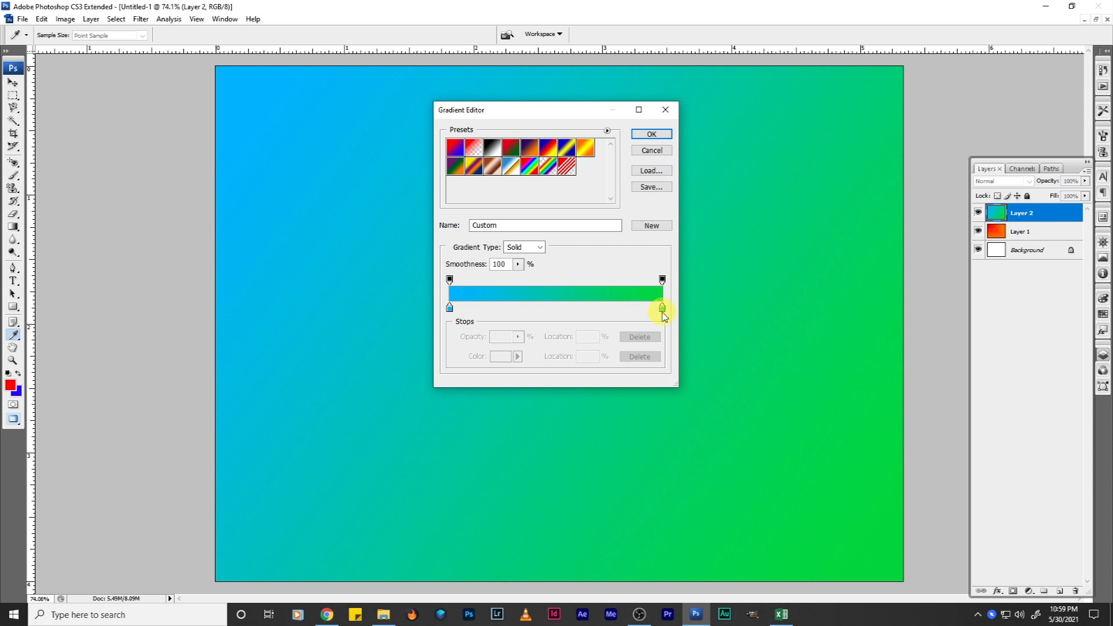
left_click(662, 309)
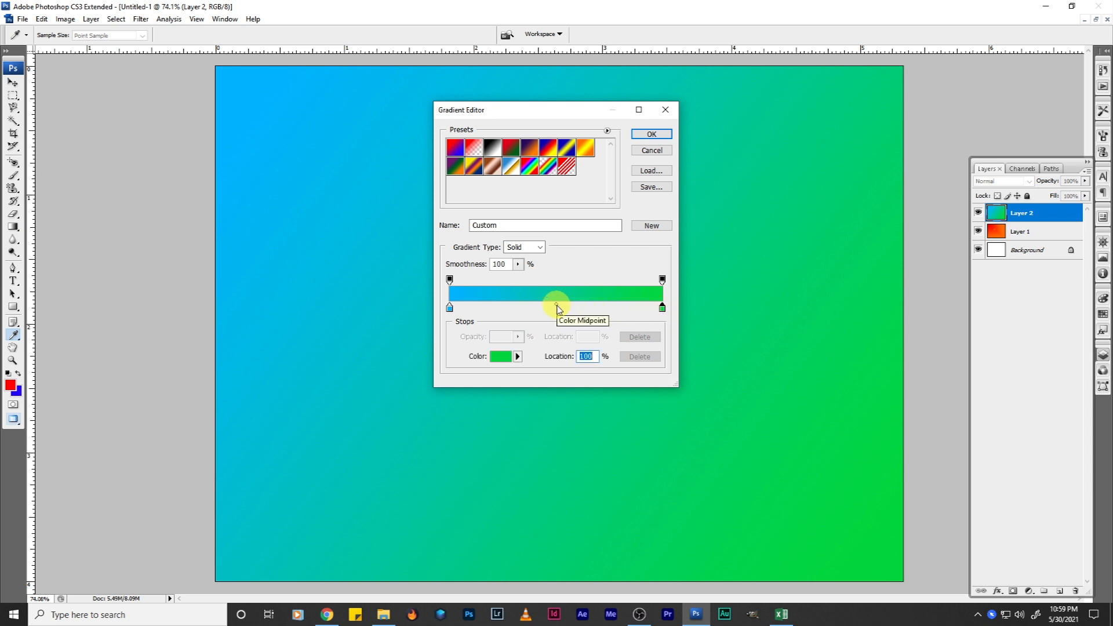
left_click_drag(558, 307, 480, 309)
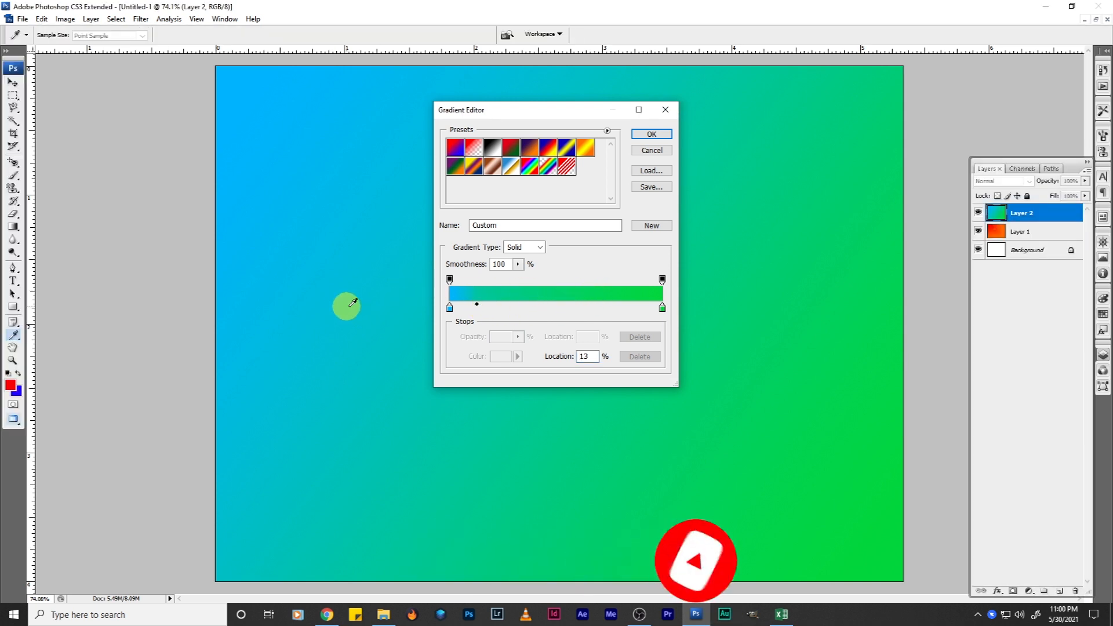
left_click(657, 138)
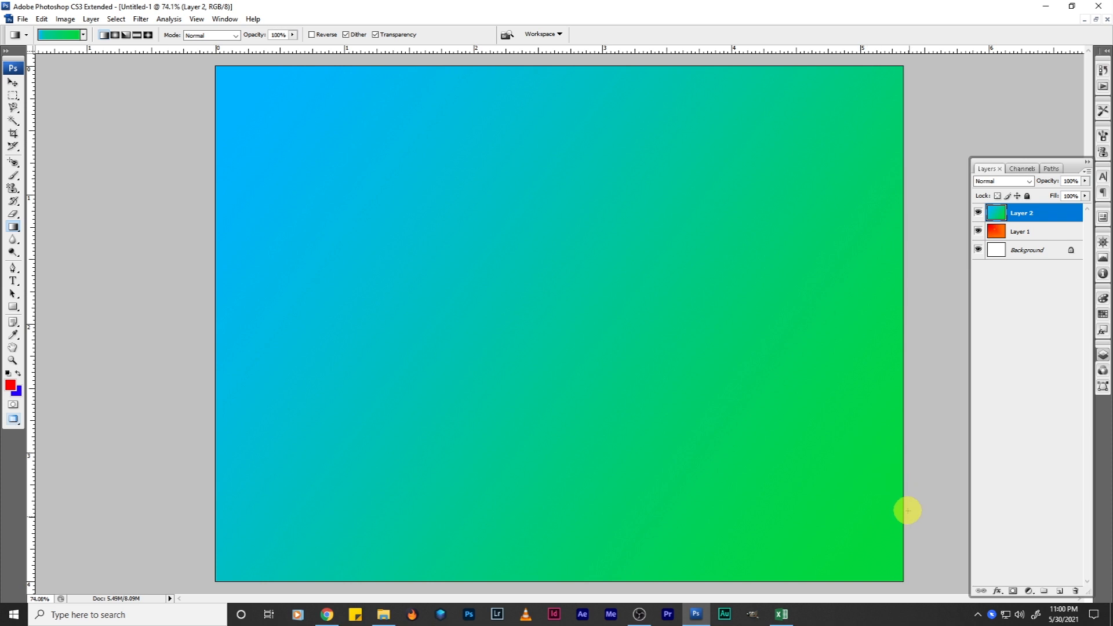
- Redraw the linear gradient on Layer 2 in different directions and lengths, finishing diagonally from the upper-left towards the lower-right
left_click_drag(747, 441, 408, 168)
left_click_drag(431, 176, 359, 153)
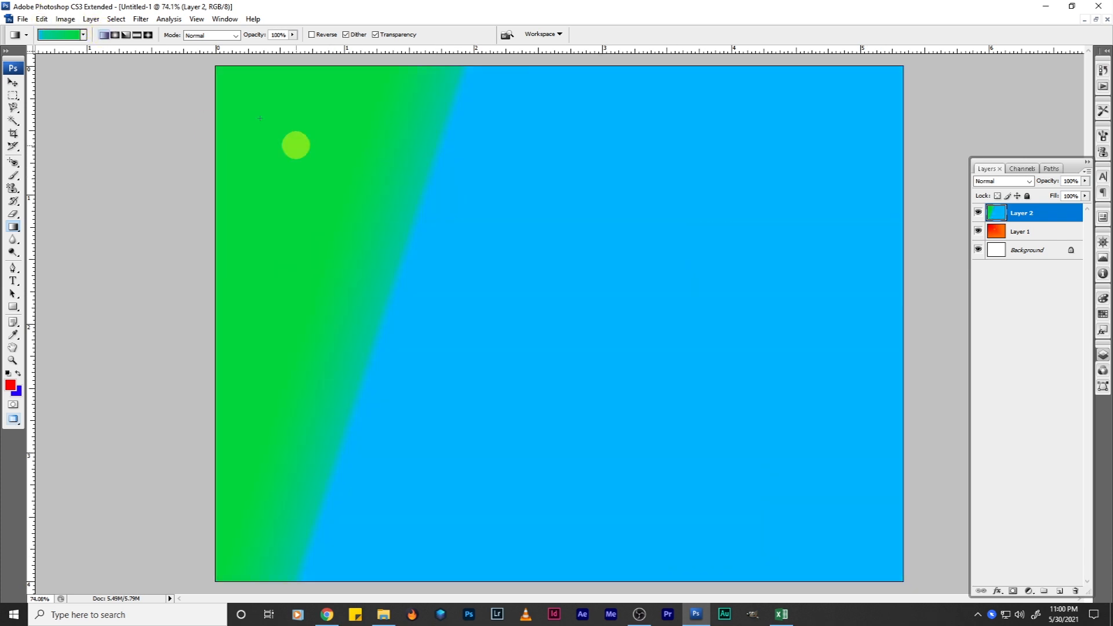
left_click_drag(281, 114, 738, 455)
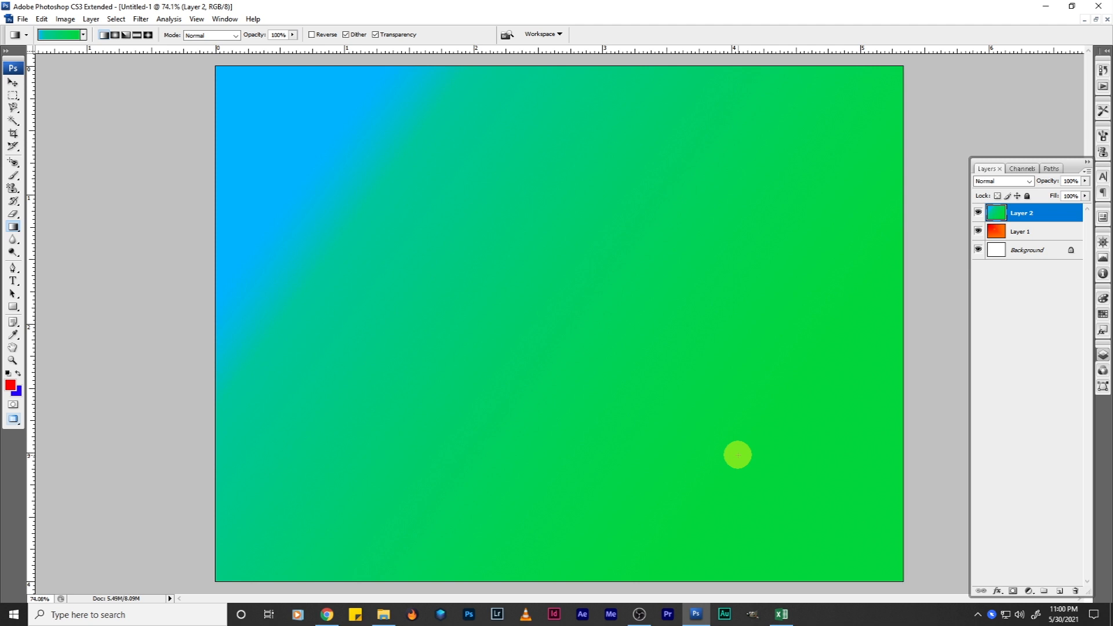
- Reopen the custom gradient for editing and remove the stray red colour stop beside the blue starting stop
left_click(74, 37)
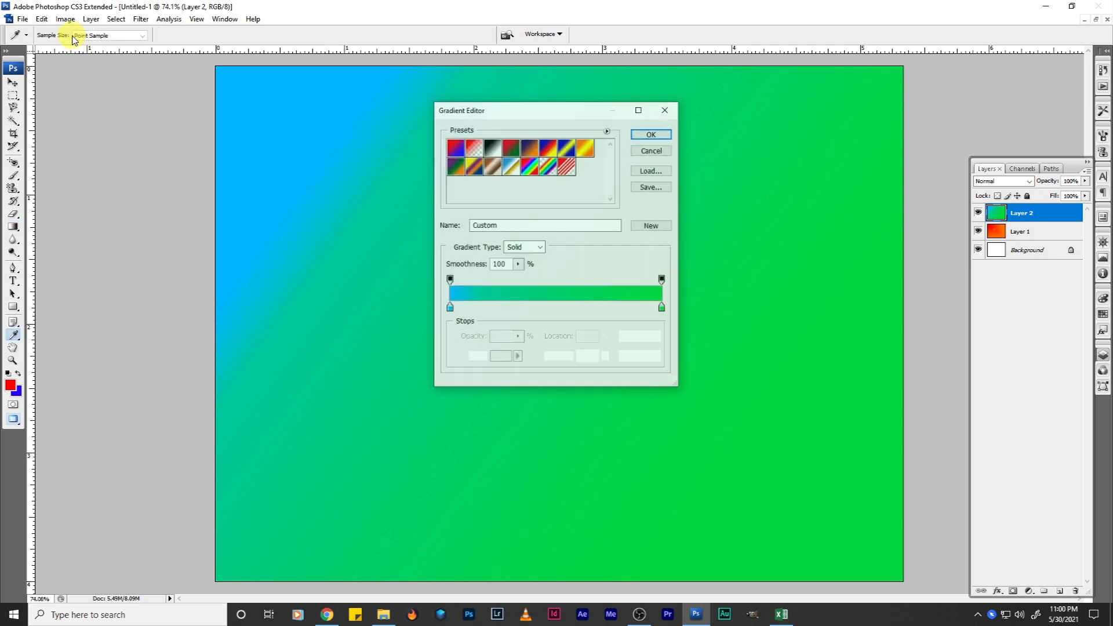
double_click(450, 309)
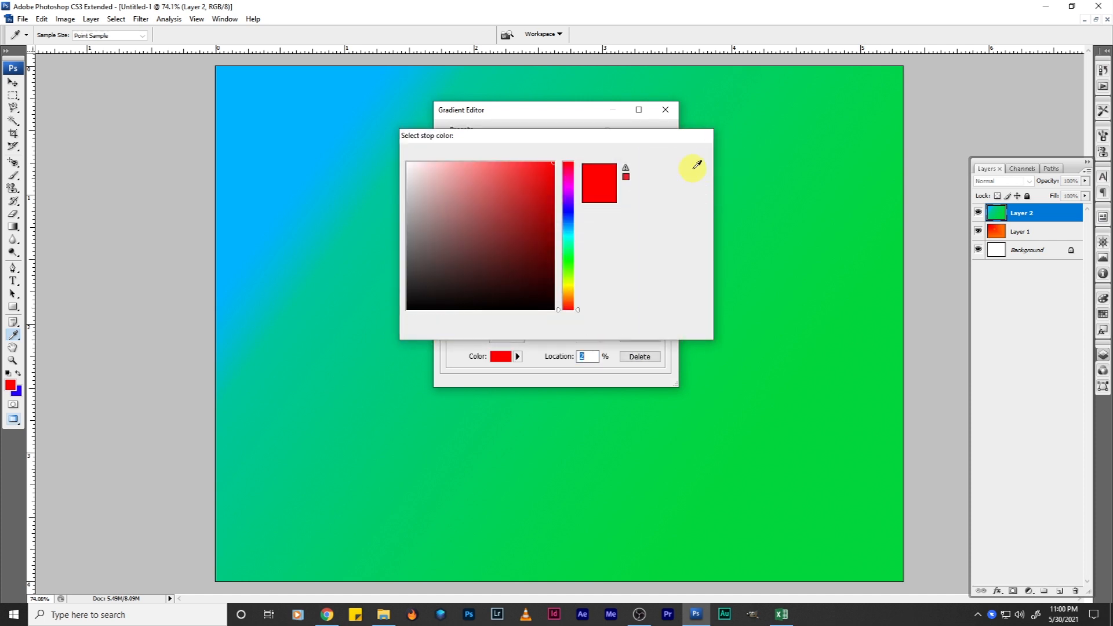
left_click(693, 157)
left_click_drag(455, 311, 462, 319)
left_click(451, 309)
- Move the colour midpoint to 93% and refill Layer 2 with the linear gradient diagonally from its upper-left corner
left_click_drag(473, 304, 648, 309)
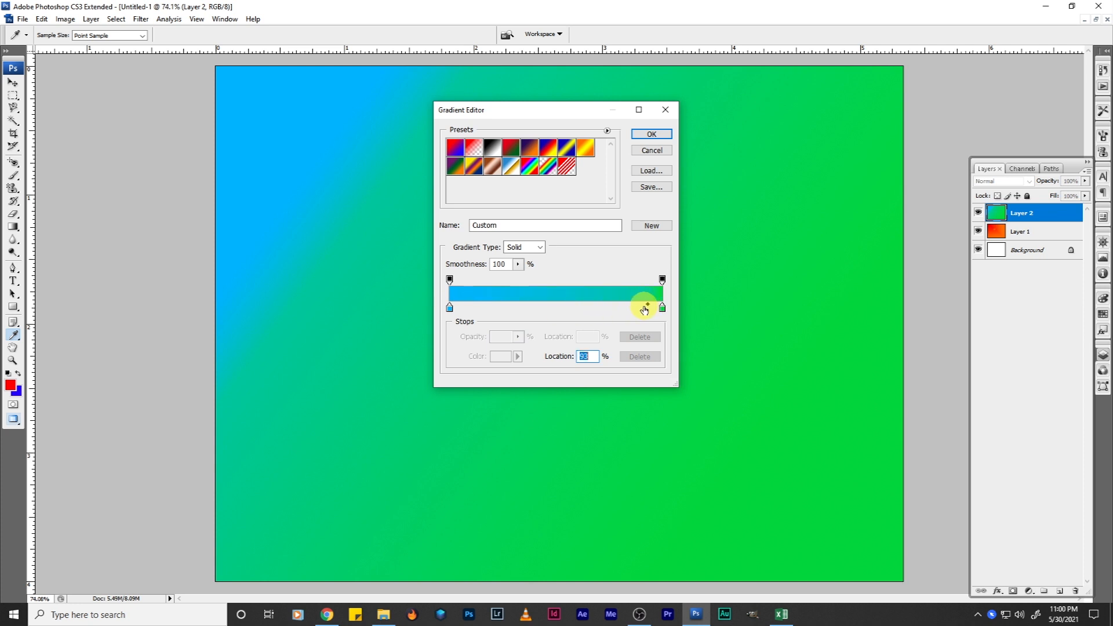
left_click(667, 134)
left_click(651, 134)
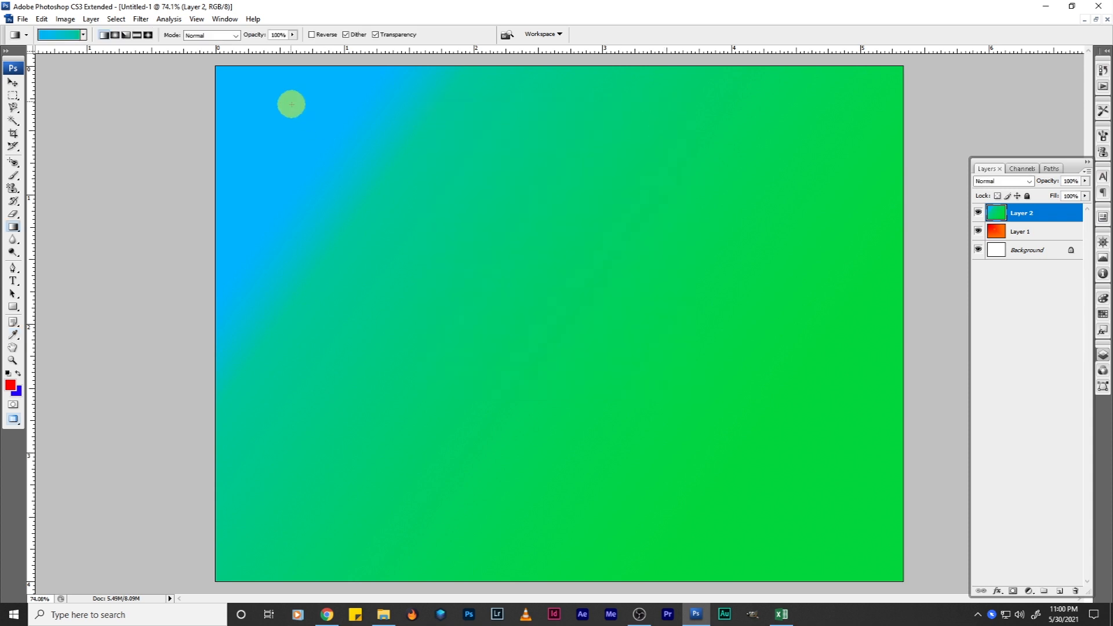
left_click_drag(248, 89, 836, 537)
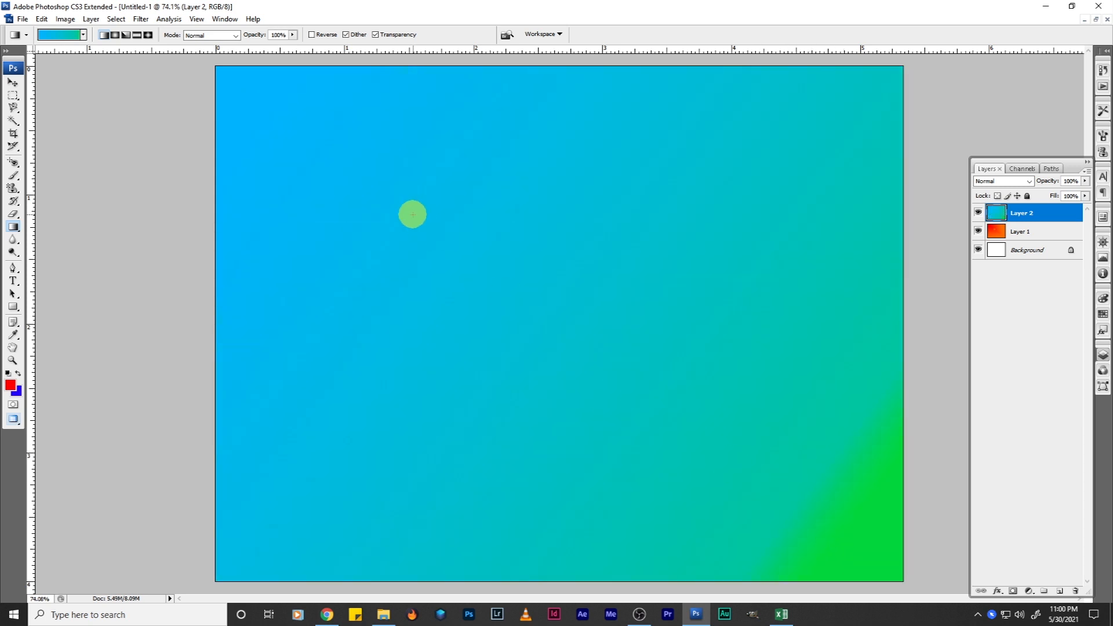
- Add three red colour stops to the custom gradient at 25%, 49% and 75%
left_click(51, 36)
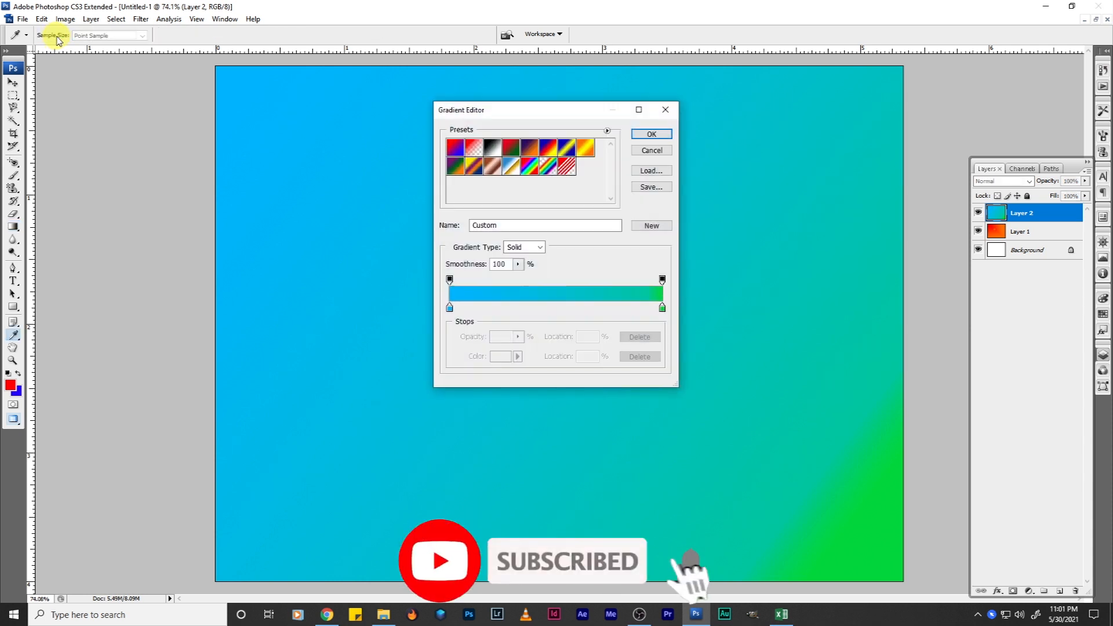
left_click(502, 308)
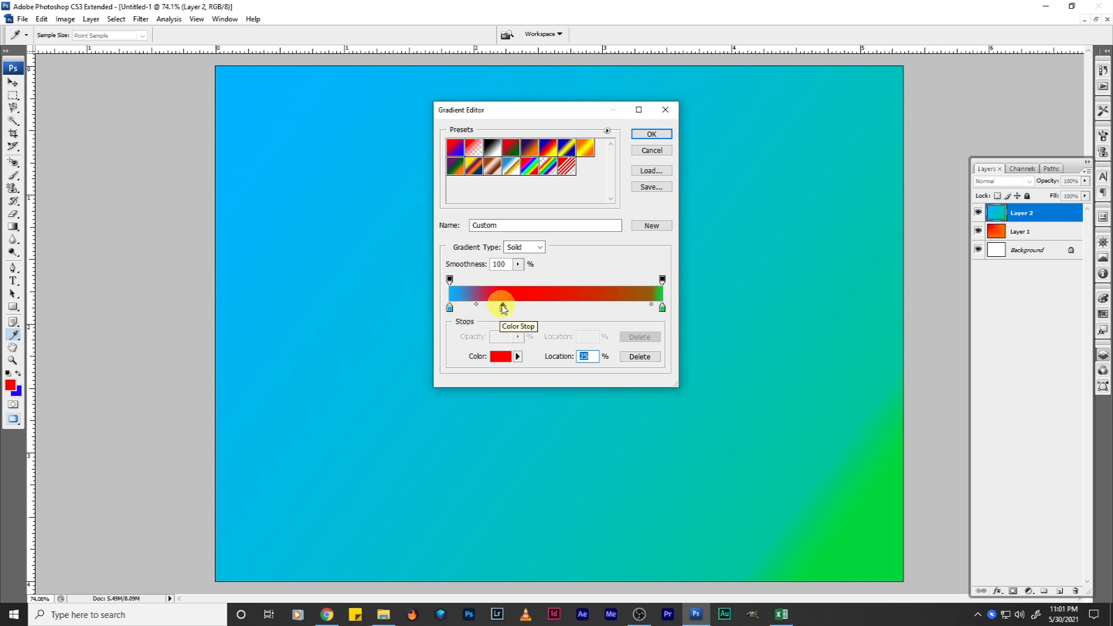
left_click(554, 310)
- Change the 25% colour stop to dark red 640202
left_click(503, 308)
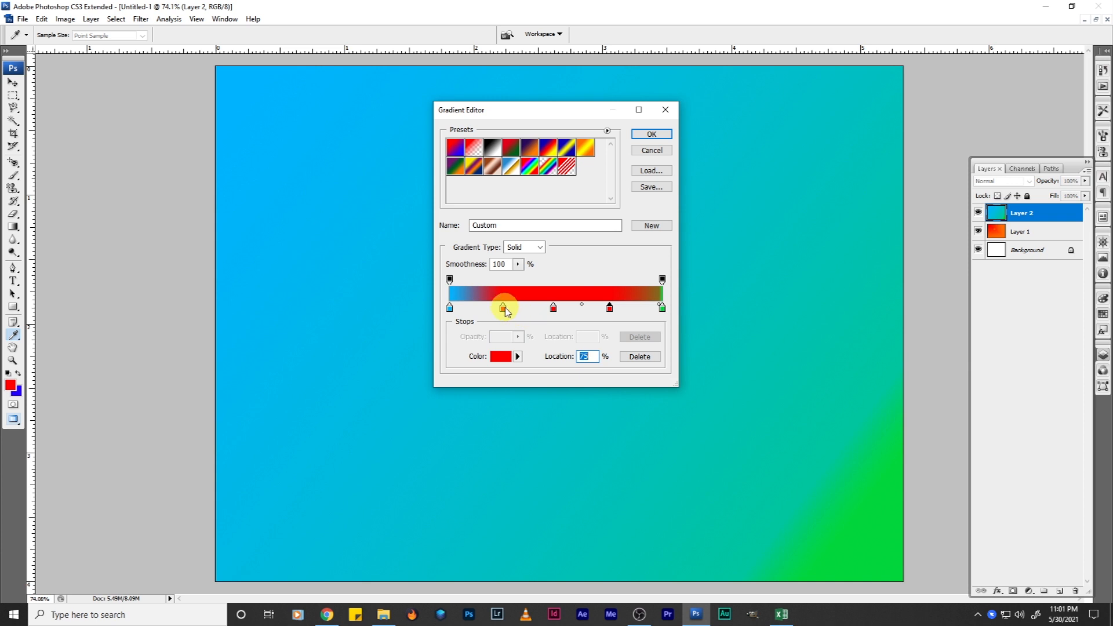
left_click(500, 356)
left_click(548, 246)
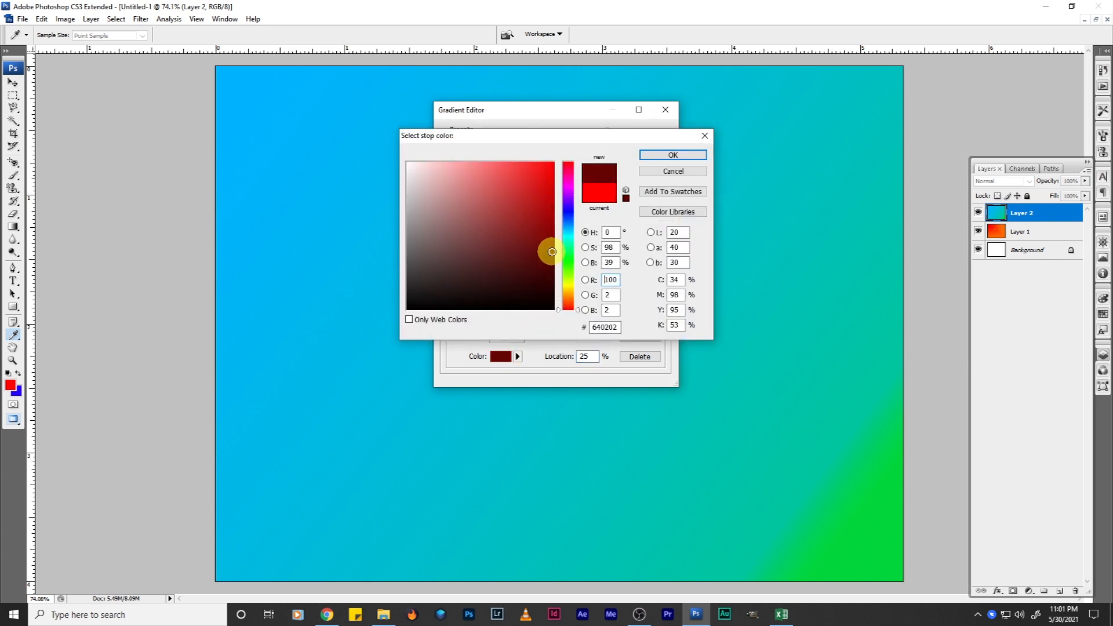
left_click(685, 156)
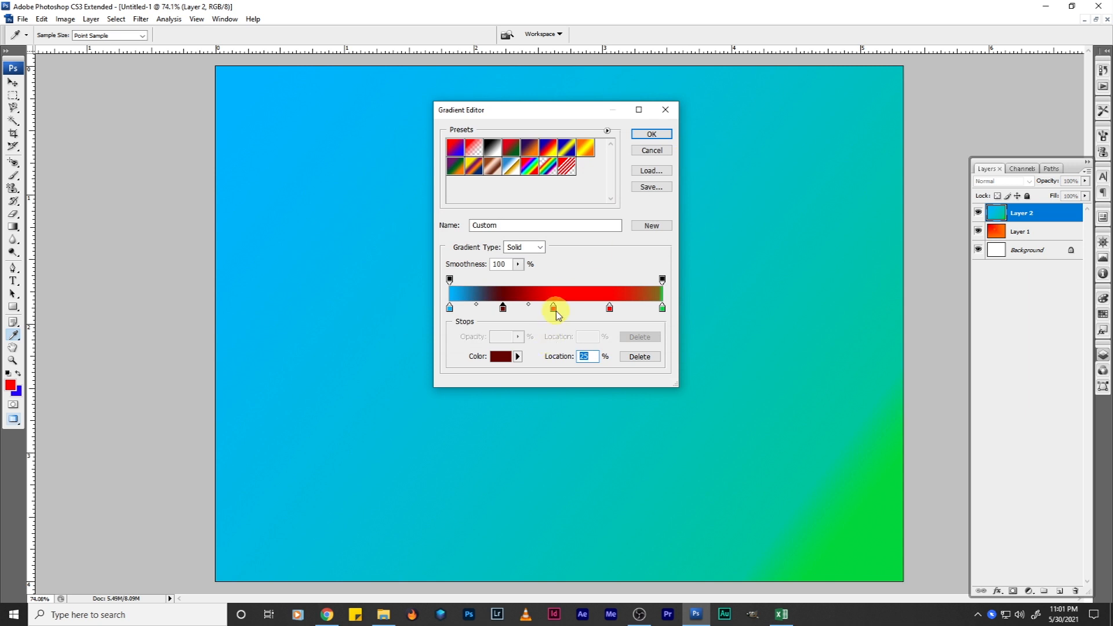
- Change the 49% colour stop to purple 9f49e1
left_click(554, 308)
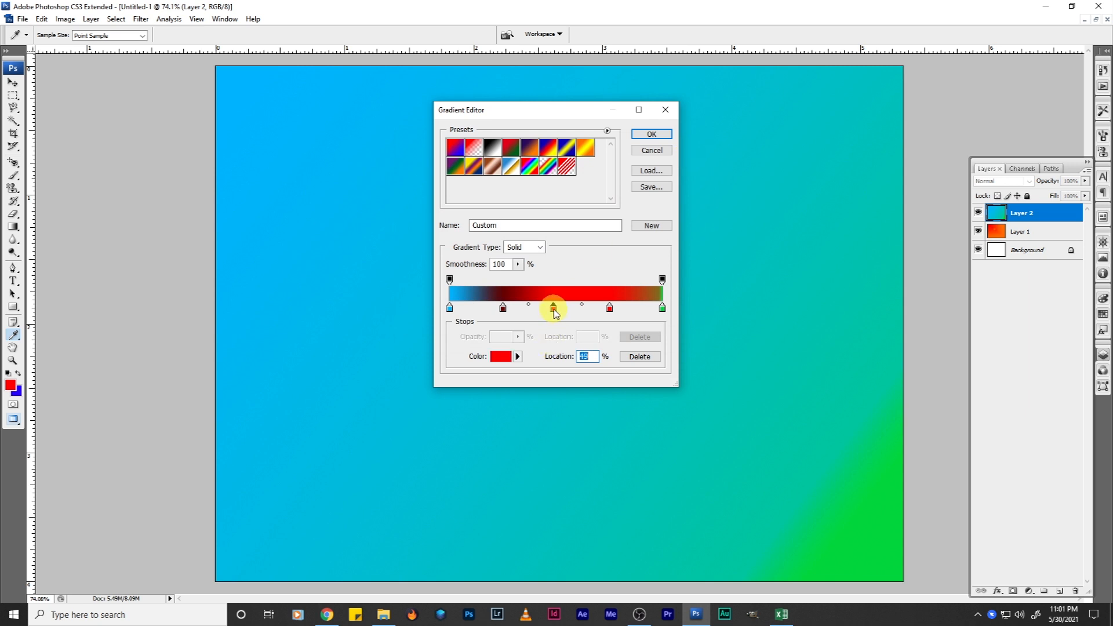
left_click(500, 356)
left_click(569, 213)
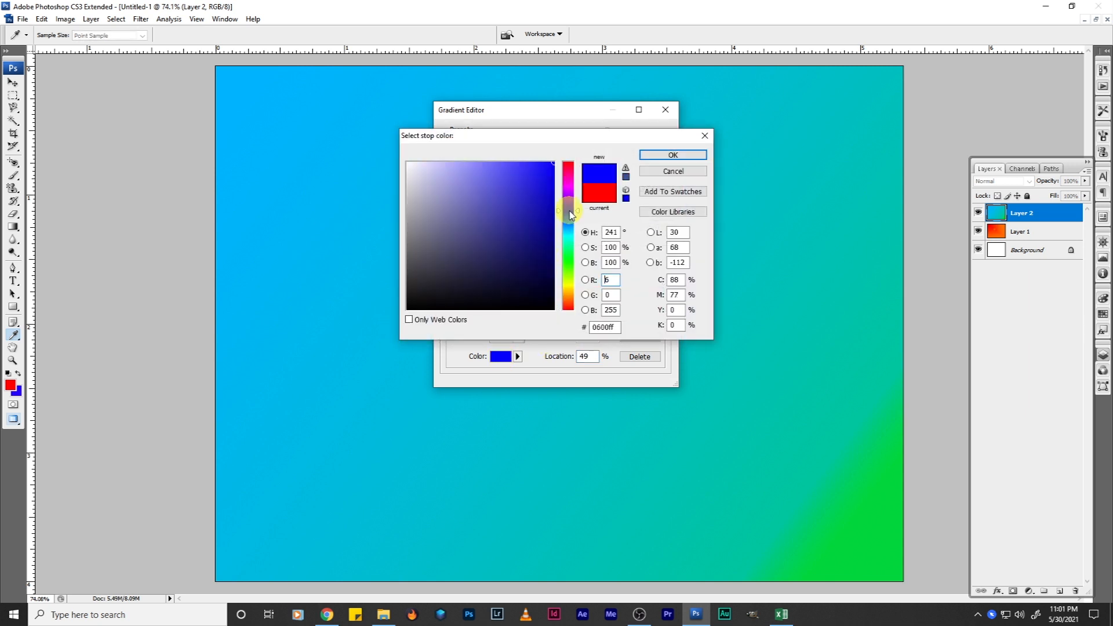
left_click(569, 198)
left_click_drag(545, 197, 506, 180)
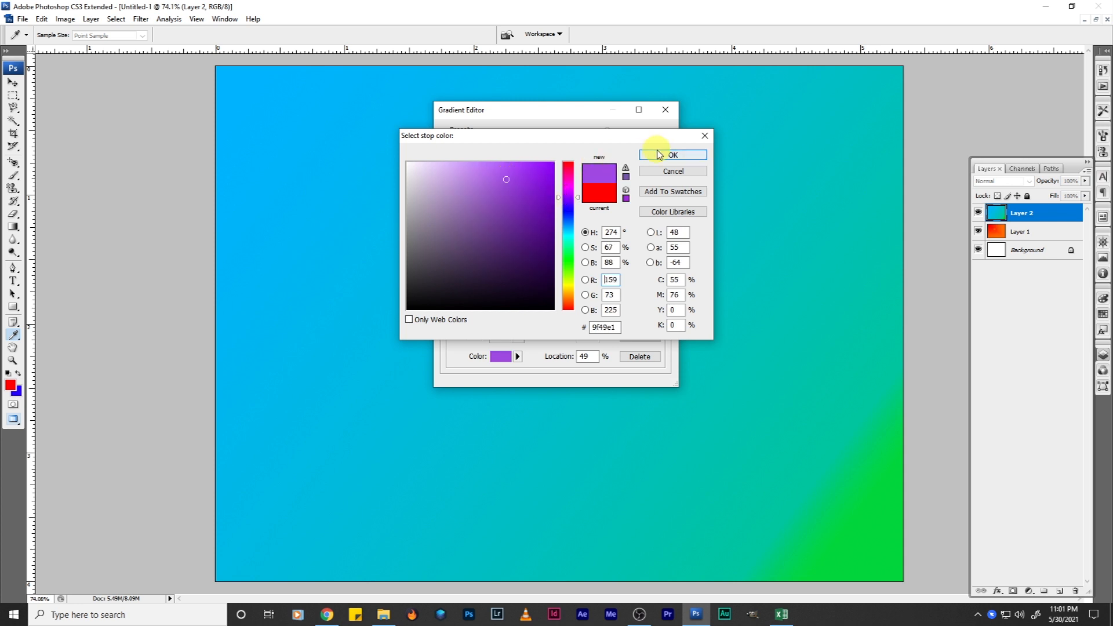
left_click(655, 155)
- Change the remaining red colour stop near the green end to bright yellow and accept the multicolour gradient
left_click(610, 308)
left_click(497, 359)
left_click_drag(504, 238, 506, 245)
left_click_drag(571, 292, 570, 284)
left_click_drag(534, 213, 576, 141)
left_click(674, 156)
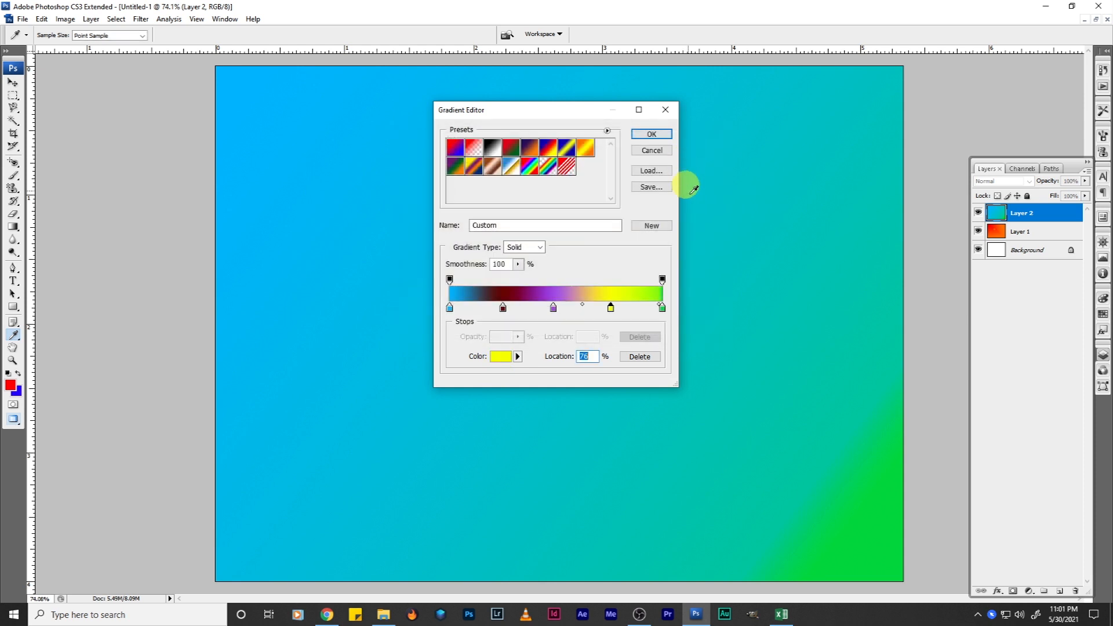
left_click(646, 135)
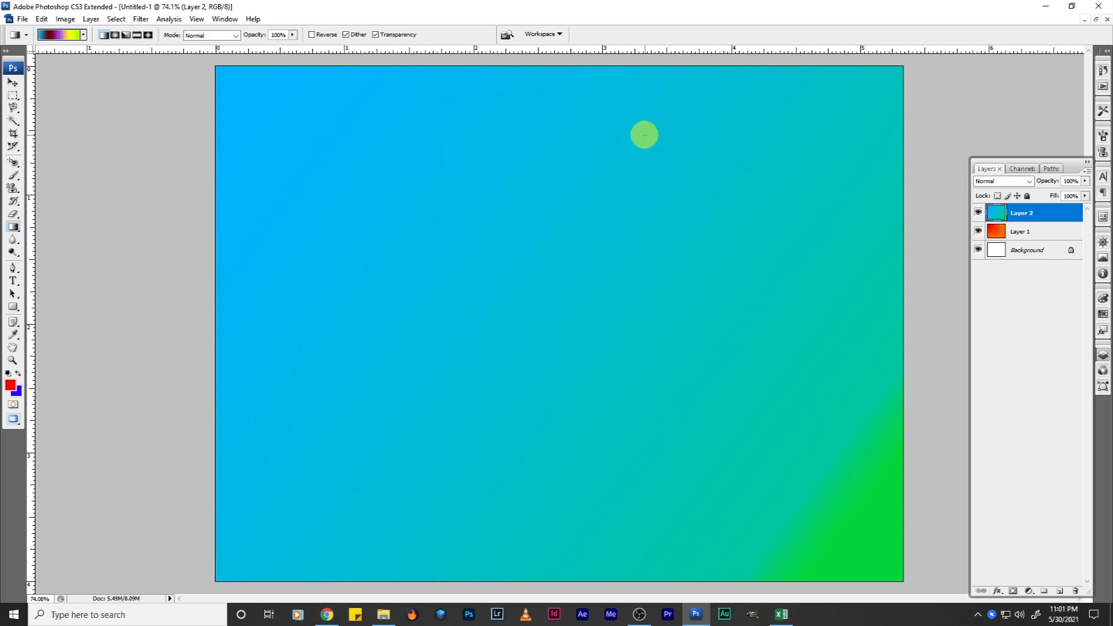
- Apply the custom multicolour gradient to Layer 2 several times, finishing with a short diagonal from the canvas's upper-left area to just past its centre
left_click(68, 38)
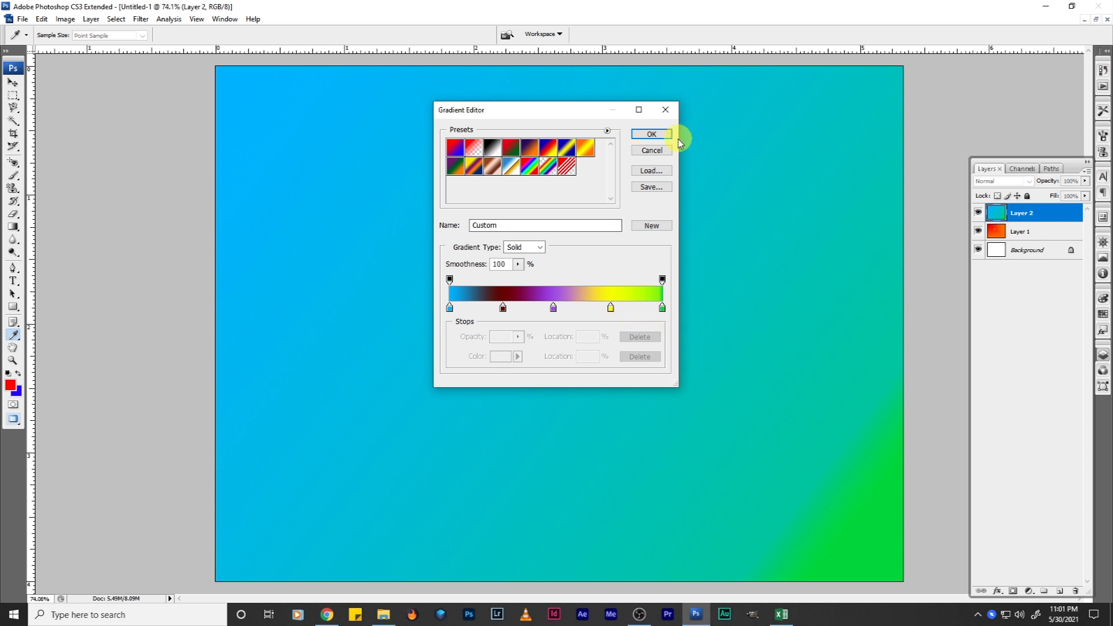
left_click(653, 134)
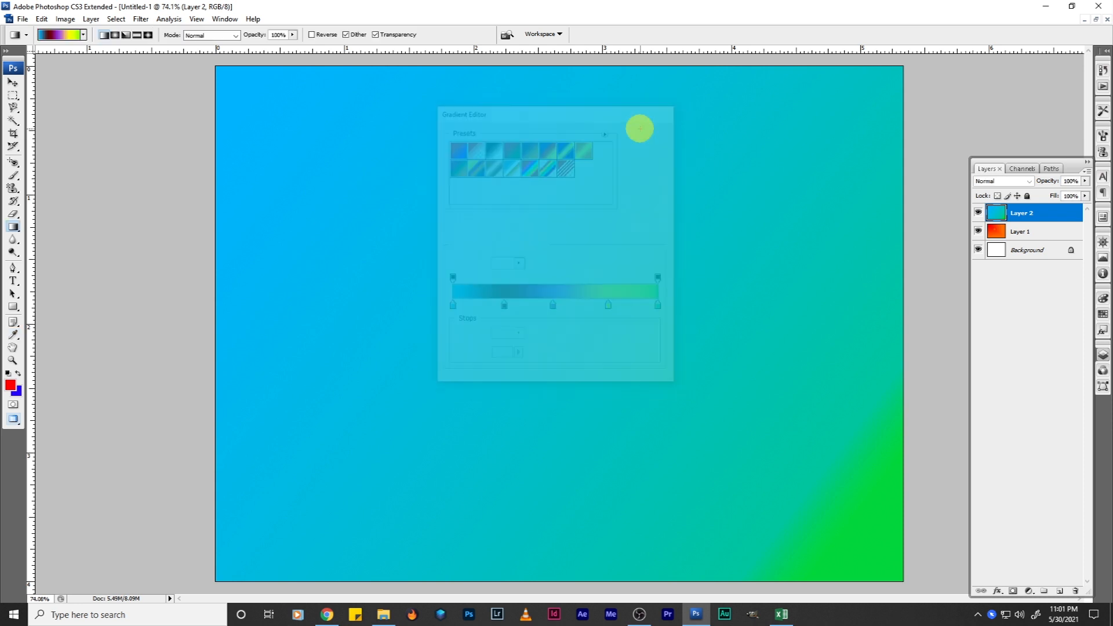
left_click_drag(239, 87, 328, 180)
left_click_drag(441, 293, 790, 482)
left_click_drag(665, 354, 538, 266)
left_click_drag(369, 198, 582, 347)
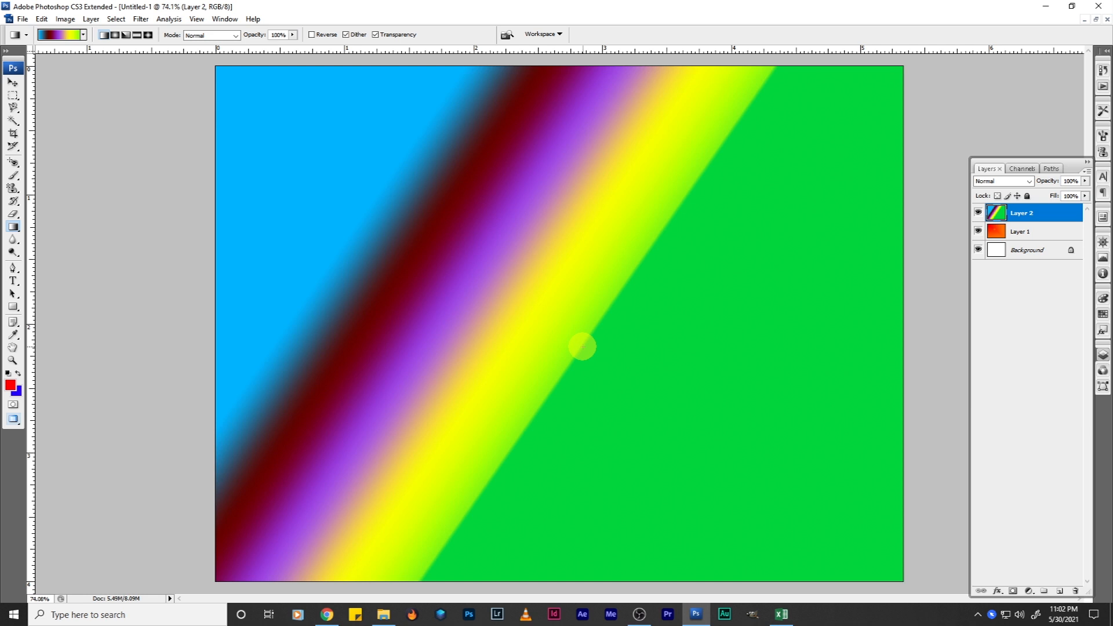
- Make a rectangular marquee selection inside the solid green area in the lower-right part of the canvas
left_click(15, 230)
left_click(41, 237)
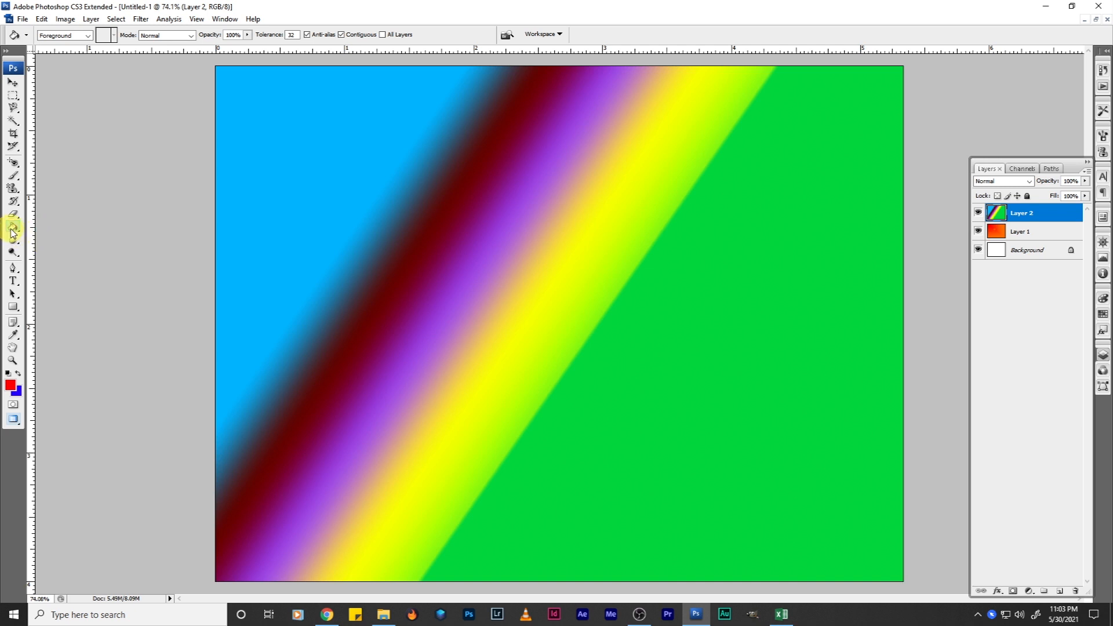
left_click(12, 95)
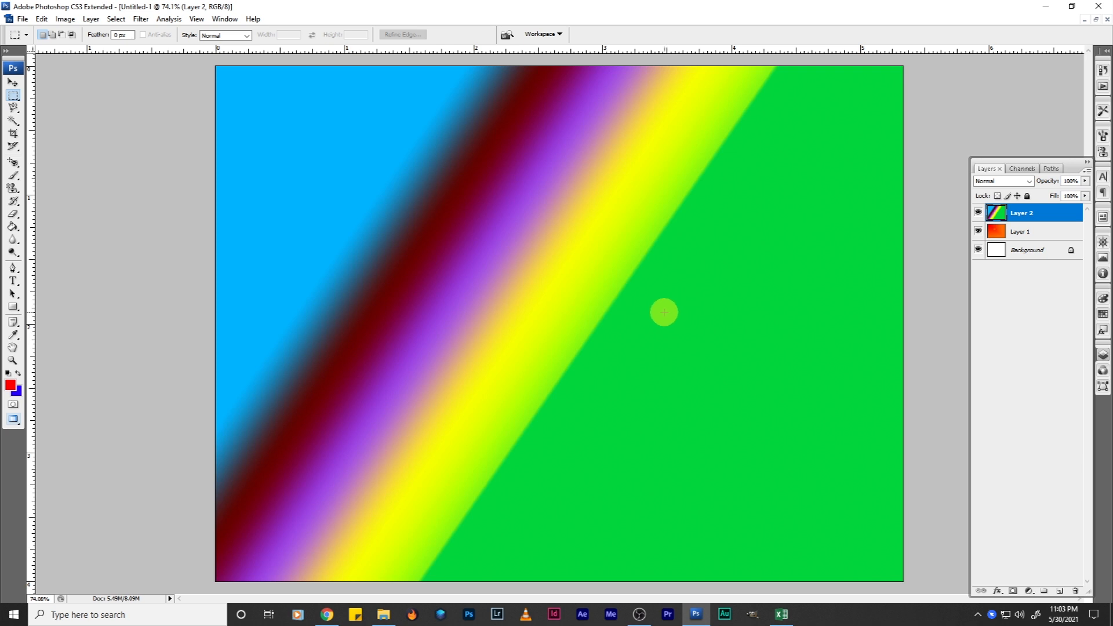
left_click_drag(646, 310, 863, 475)
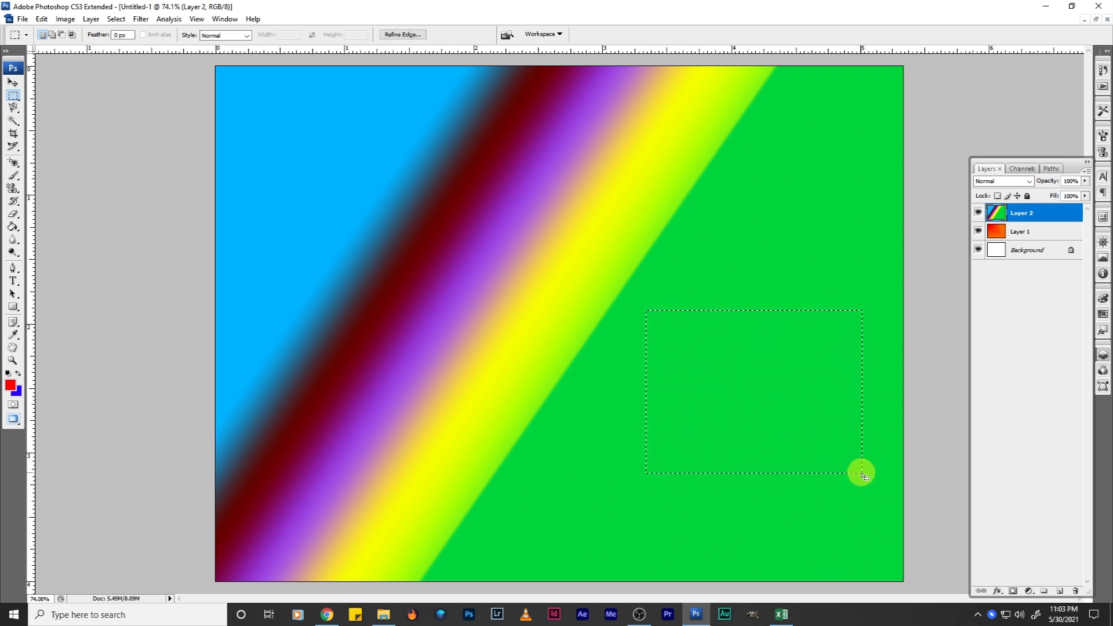
- Add a new layer above Layer 2 and fill the rectangular selection with the red foreground colour using the Paint Bucket
left_click(16, 229)
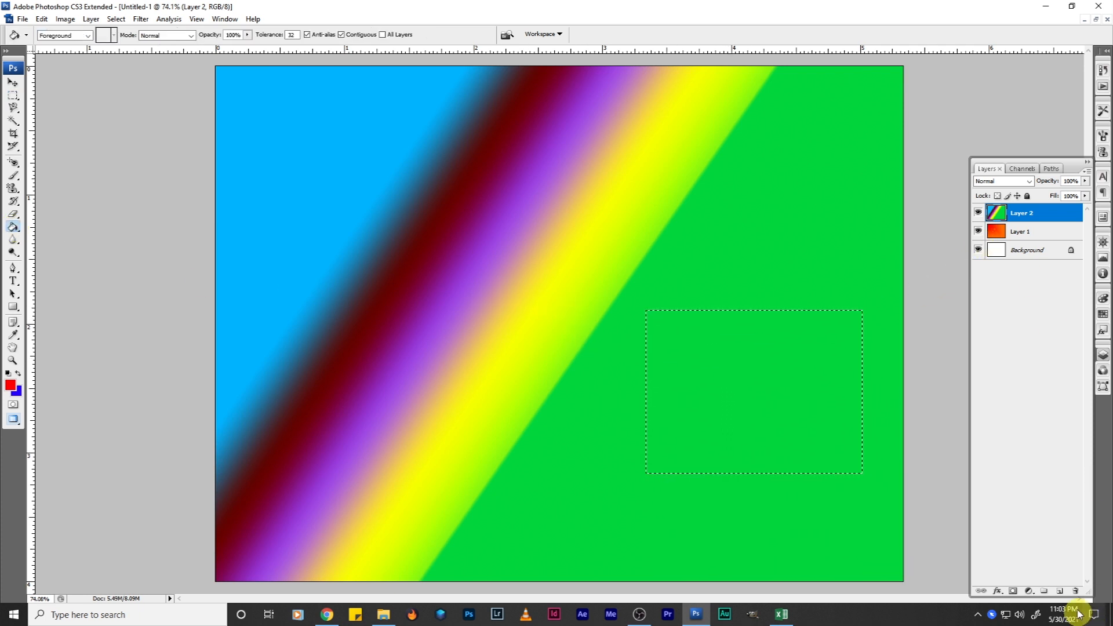
left_click(1062, 593)
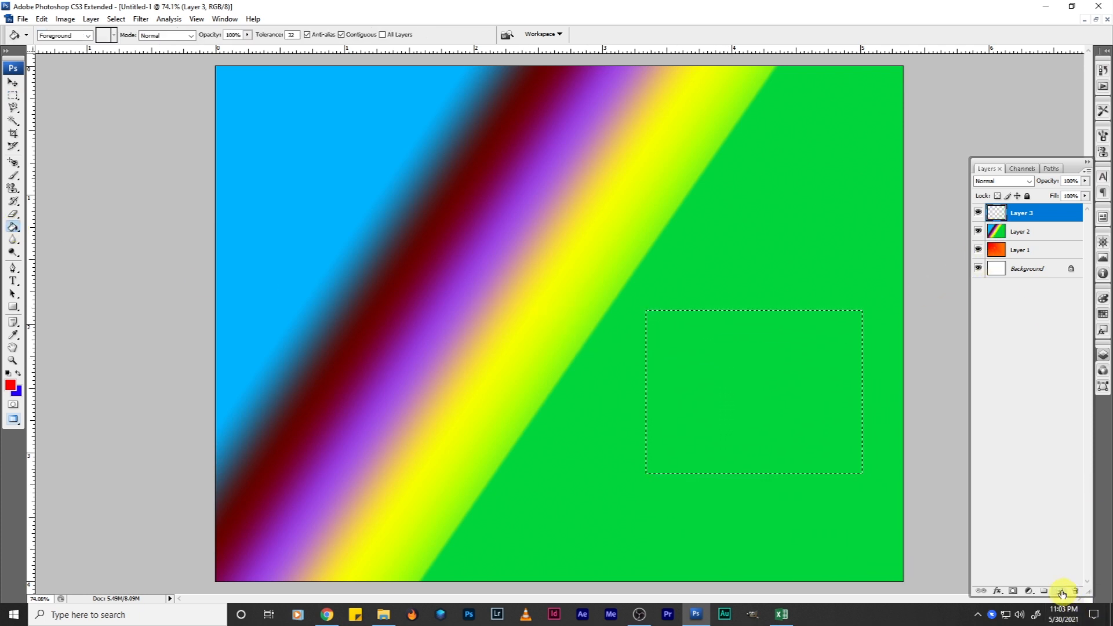
left_click(798, 370)
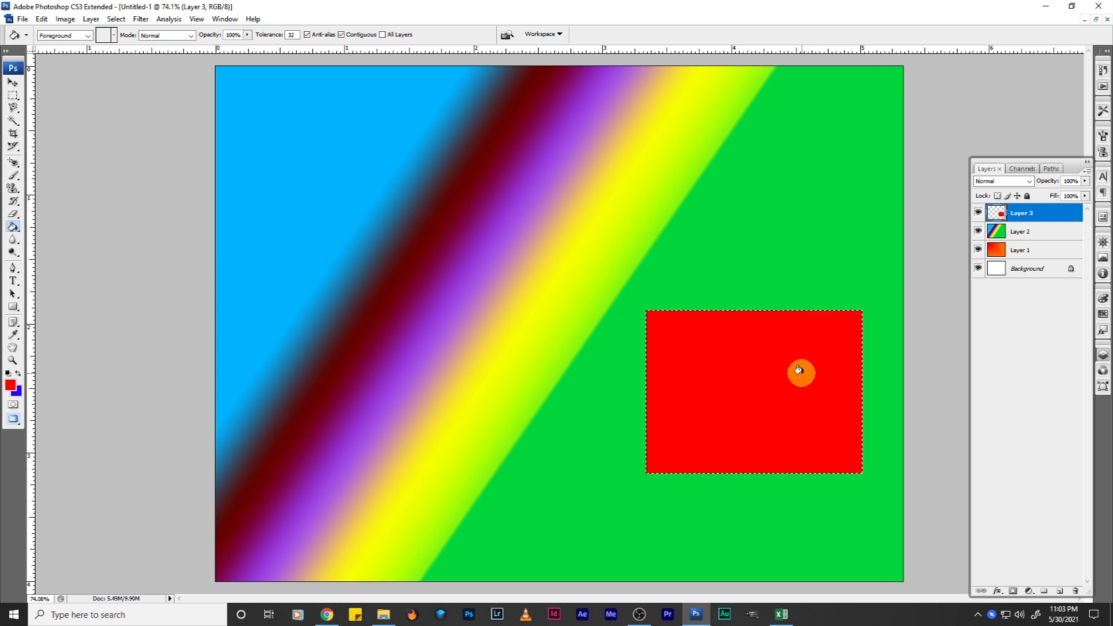